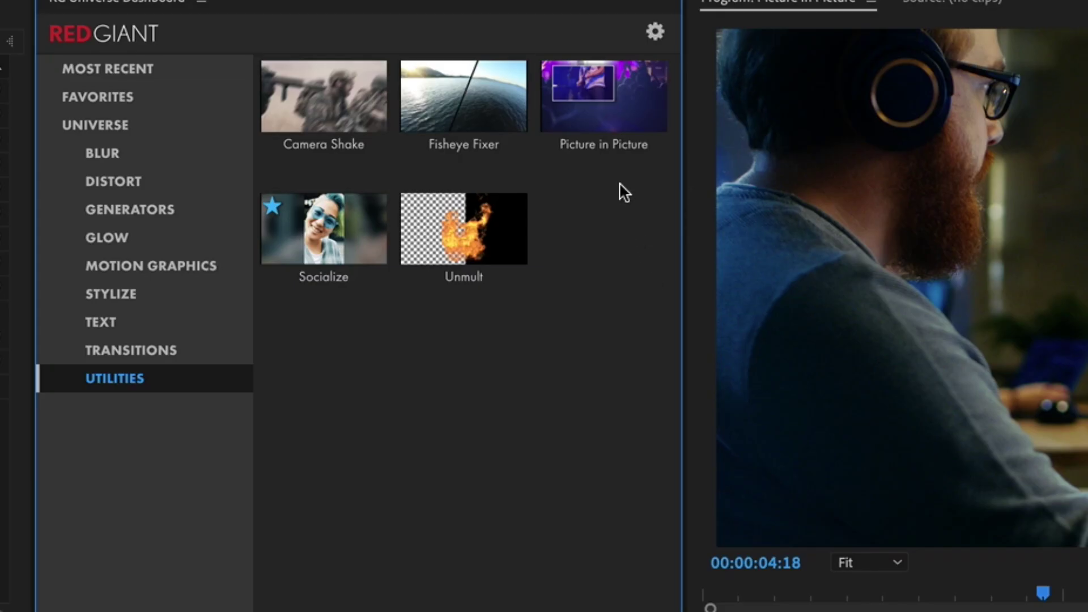
- Apply the Picture in Picture effect from the Universe utilities to the upper clip and bring its parameters into view
{"action": "mouse_move", "coordinate": [618, 187]}
{"action": "left_click", "coordinate": [514, 111]}
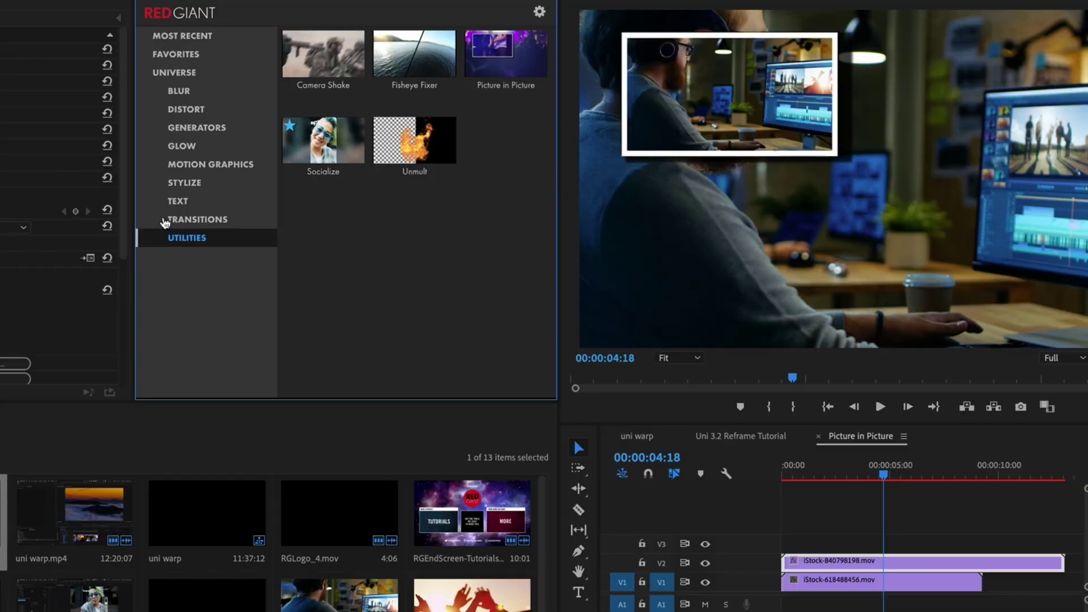
{"action": "scroll", "coordinate": [55, 278], "scroll_direction": "down", "scroll_amount": 10}
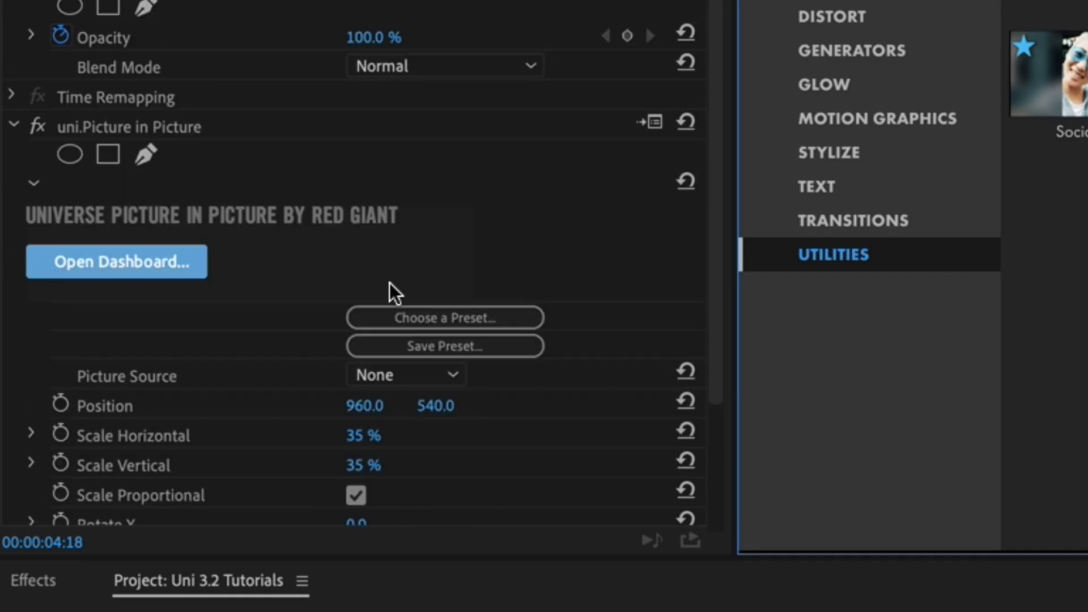
- Set the Picture Source to Video 1 and shift the inset picture to the right by raising its horizontal position
{"action": "left_click", "coordinate": [406, 180]}
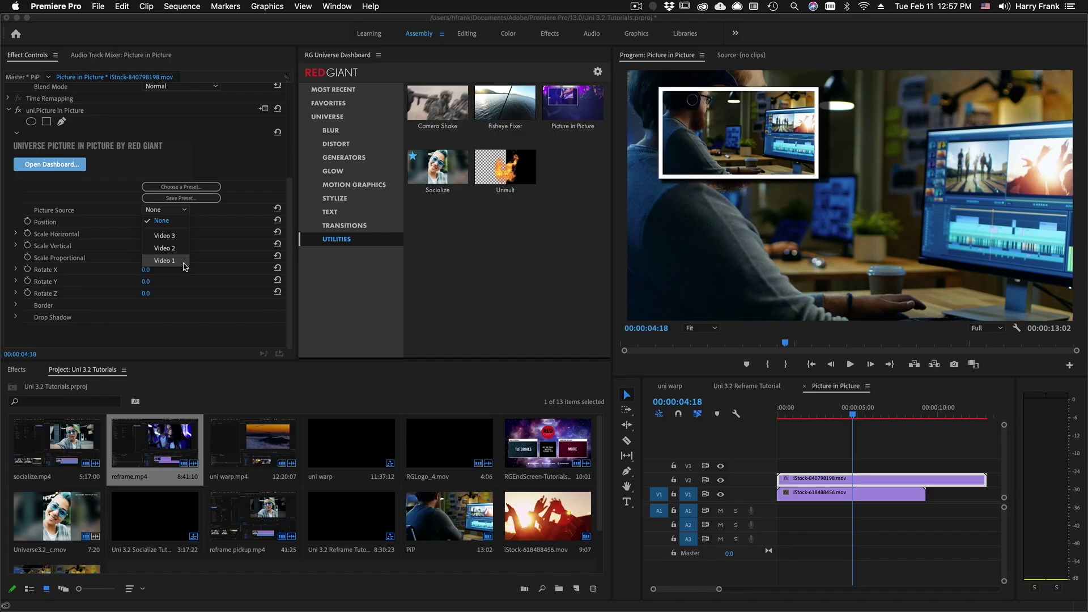
{"action": "left_click", "coordinate": [450, 314]}
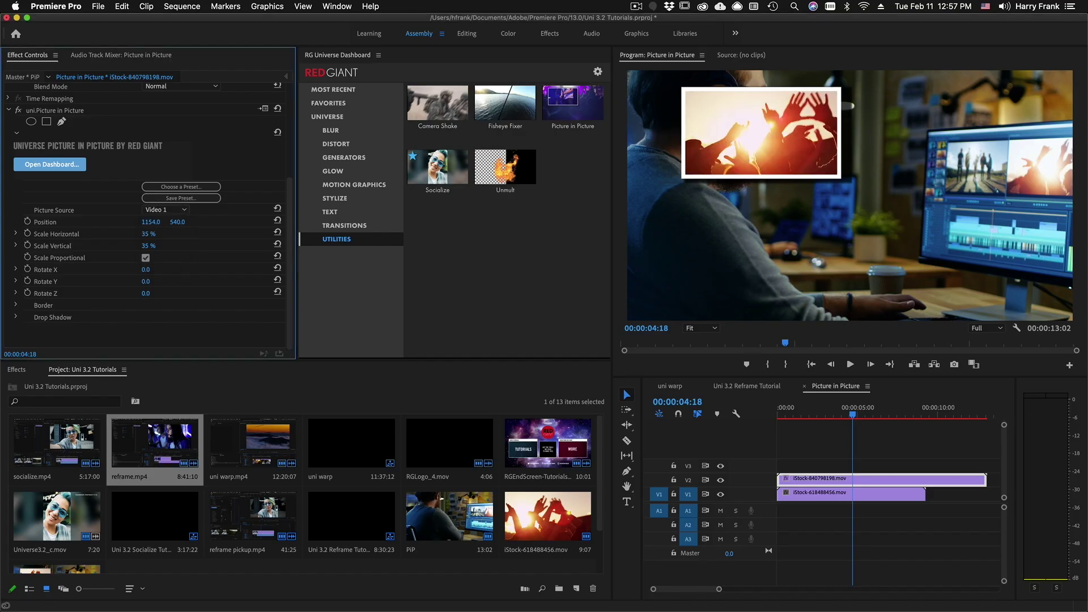
{"action": "left_click_drag", "start_coordinate": [151, 221], "coordinate": [844, 222]}
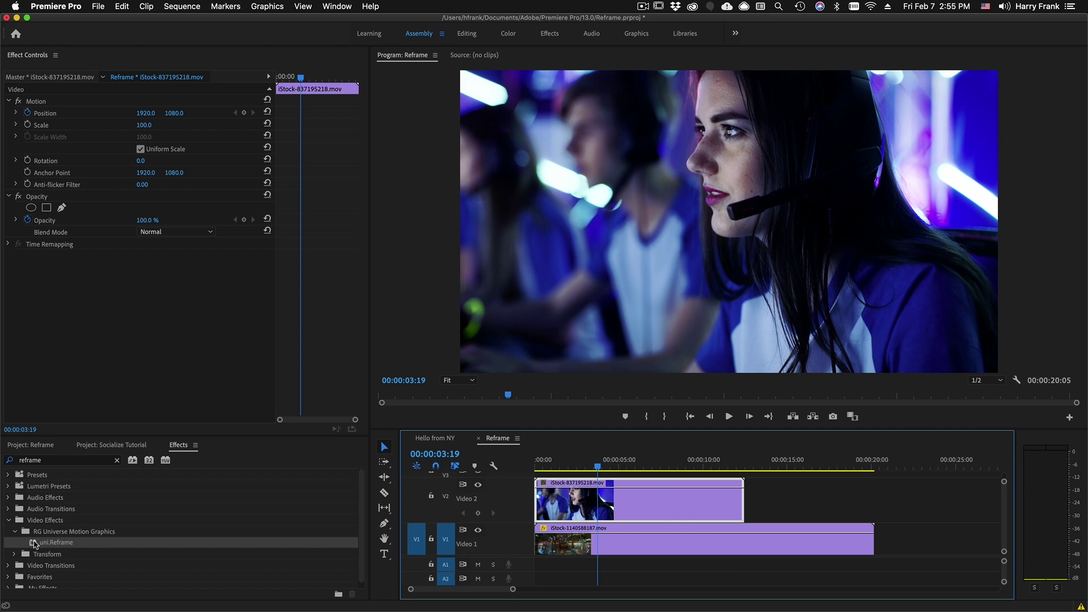
- Apply the uni.Reframe effect to the gamer clip on the Video 2 track of the Reframe sequence
{"action": "left_click_drag", "start_coordinate": [33, 544], "coordinate": [629, 510]}
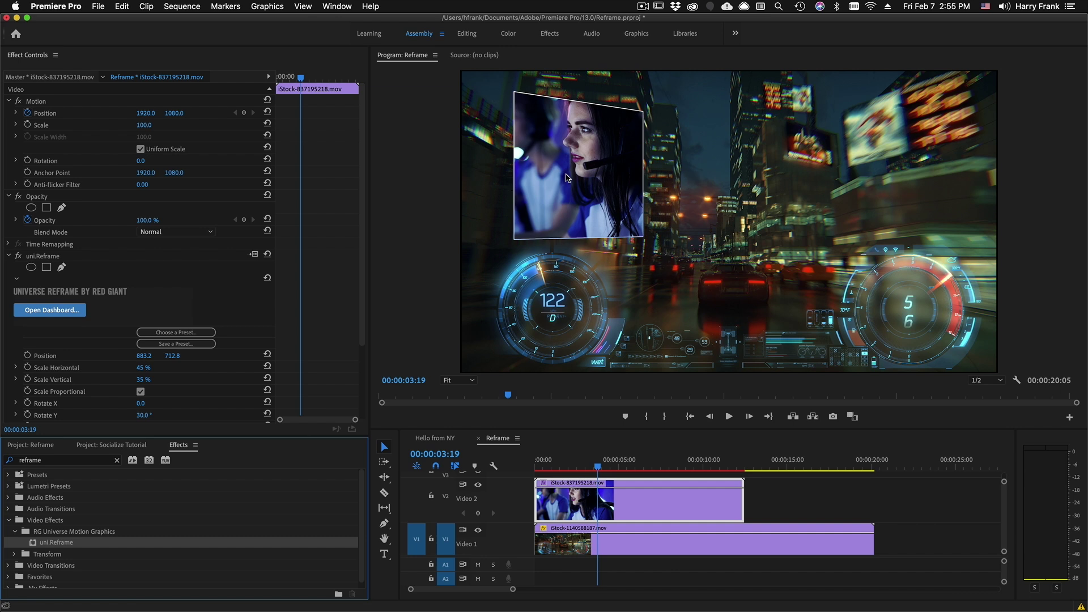
{"action": "scroll", "coordinate": [211, 288], "scroll_direction": "down", "scroll_amount": 3}
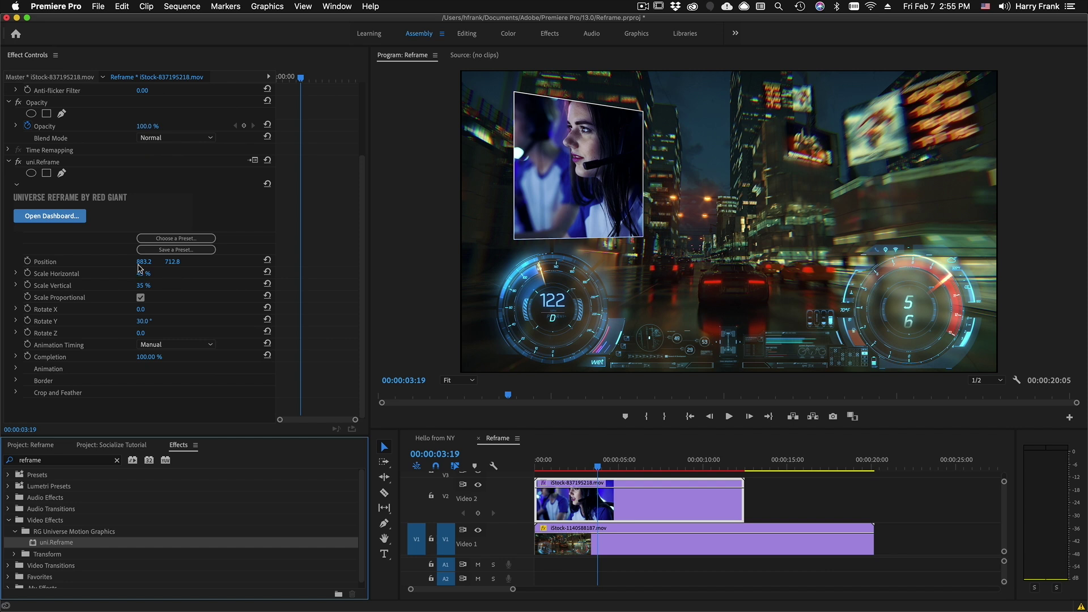
- Try a horizontal position of 1224.2 and a different horizontal scale for the reframed clip, undoing each change
{"action": "left_click_drag", "start_coordinate": [139, 264], "coordinate": [332, 264]}
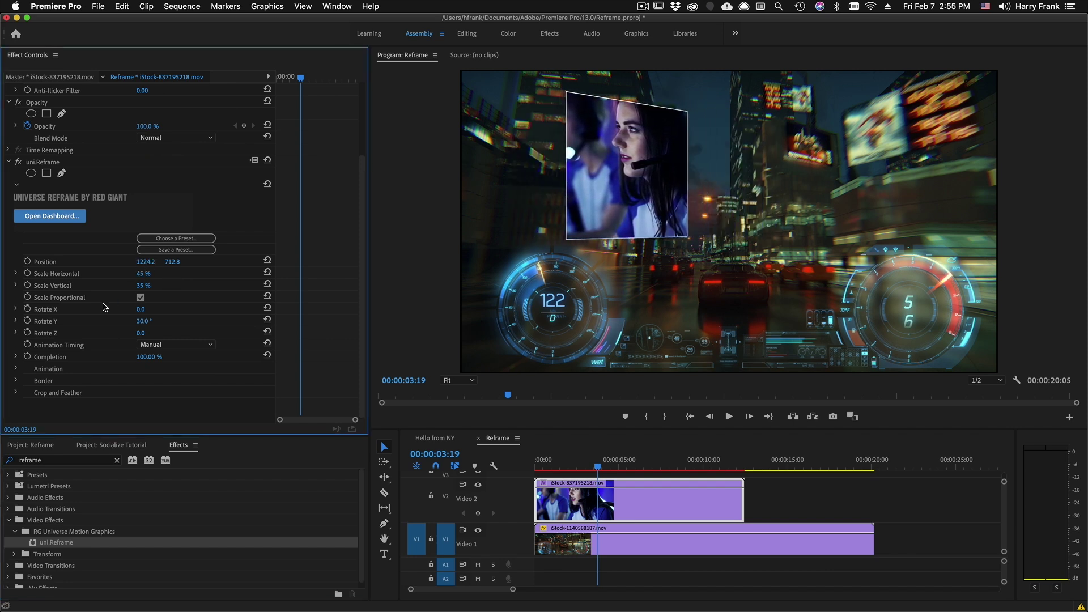
{"action": "key", "text": "super+z"}
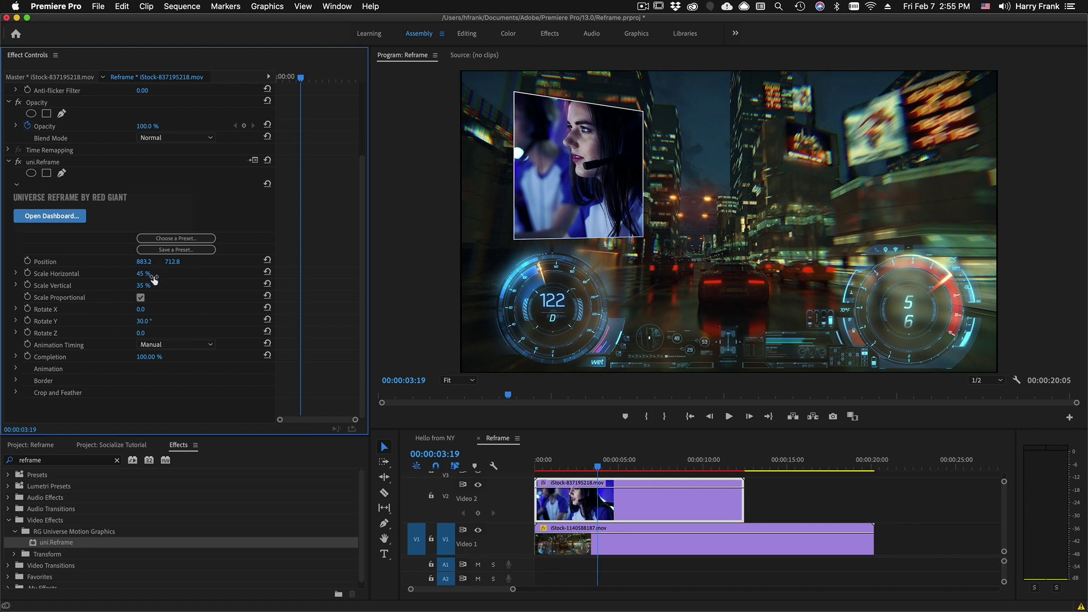
{"action": "left_click_drag", "start_coordinate": [143, 274], "coordinate": [146, 274]}
{"action": "key", "text": "super+z"}
- Turn off Scale Proportional, try adjusting the vertical scale independently, and turn Scale Proportional back on
{"action": "left_click", "coordinate": [144, 296]}
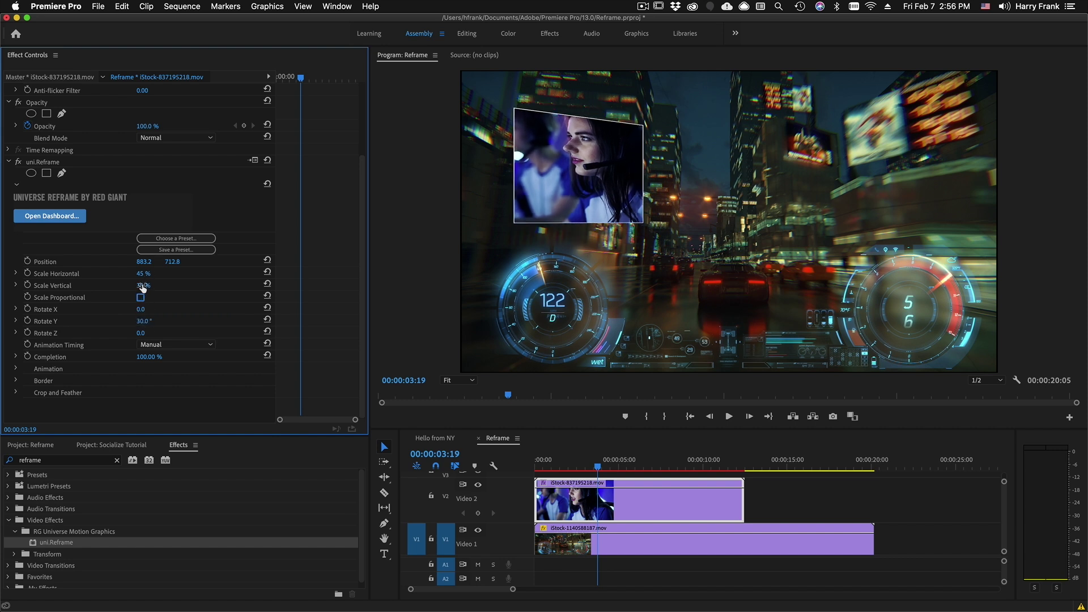
{"action": "left_click_drag", "start_coordinate": [144, 285], "coordinate": [142, 306]}
{"action": "left_click", "coordinate": [141, 297]}
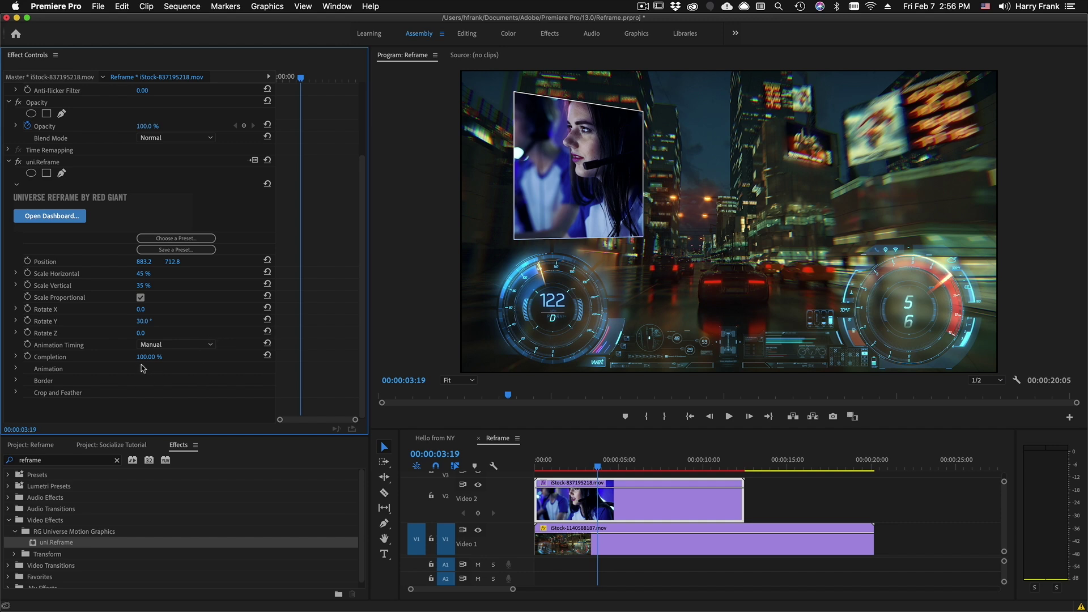
- Preview the reframe movement by lowering Completion, entering 64%, and returning it to 100%
{"action": "left_click_drag", "start_coordinate": [149, 356], "coordinate": [125, 356]}
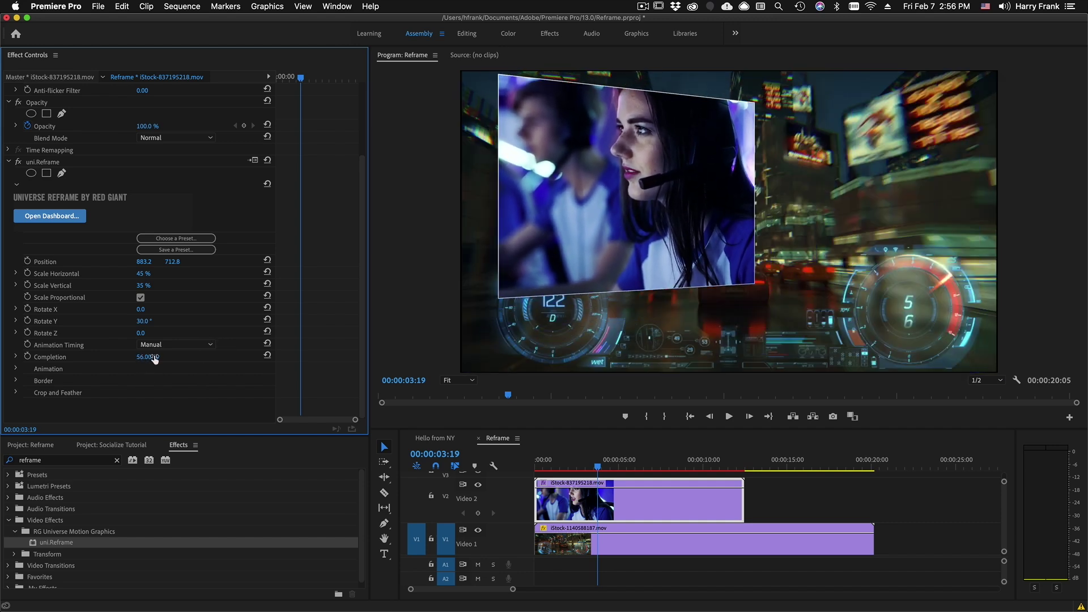
{"action": "left_click", "coordinate": [156, 356]}
{"action": "type", "text": "64"}
{"action": "key", "text": "Return"}
{"action": "left_click_drag", "start_coordinate": [146, 356], "coordinate": [168, 356]}
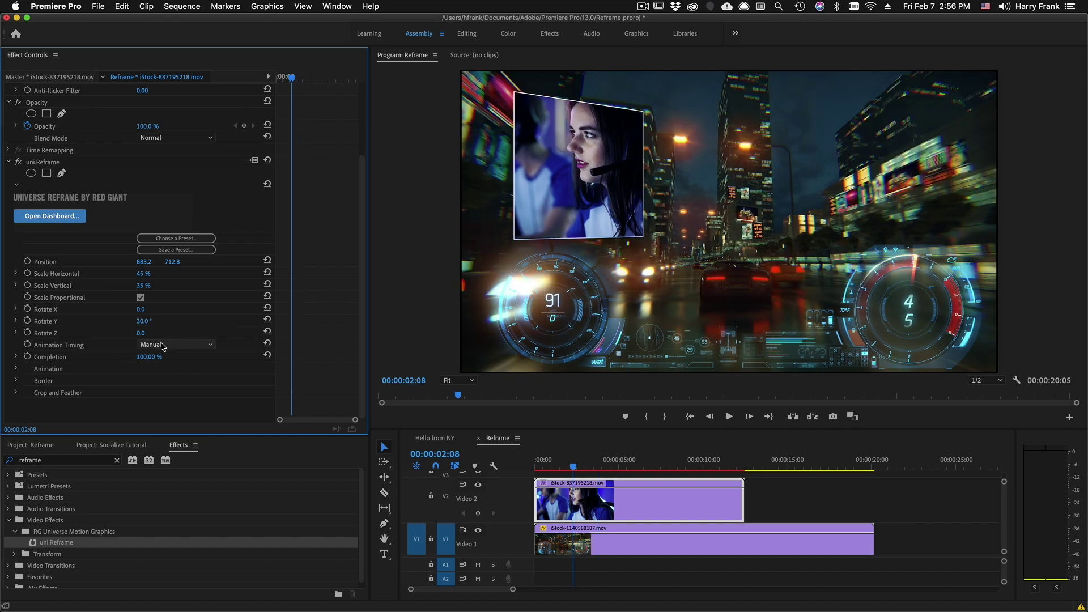
- Switch the Reframe effect's Animation Timing to Automatic and set the Intro Start Time to 4.00
{"action": "left_click", "coordinate": [163, 346]}
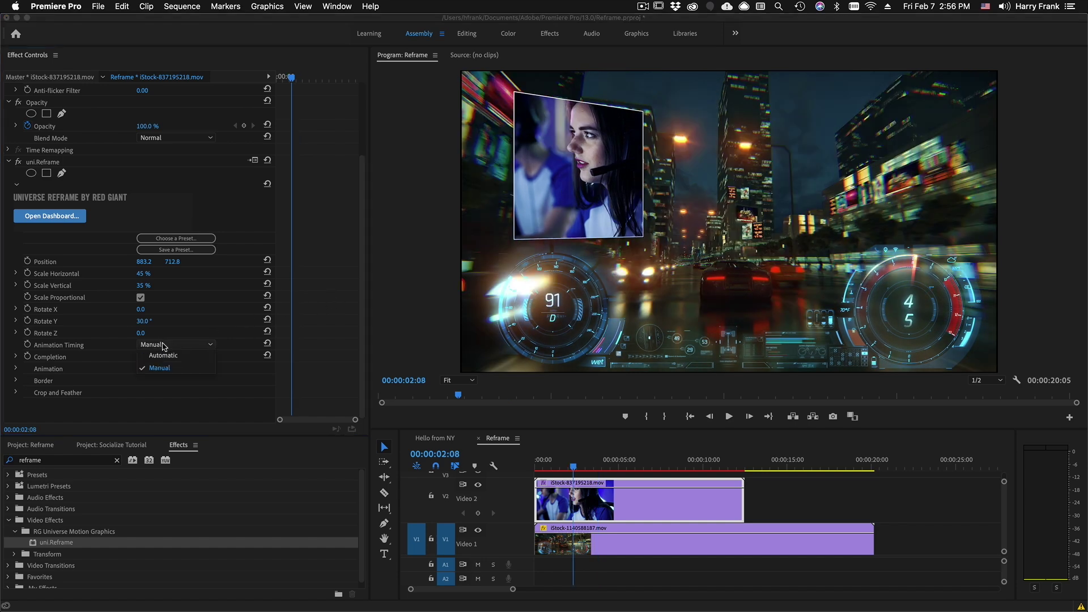
{"action": "left_click", "coordinate": [195, 355]}
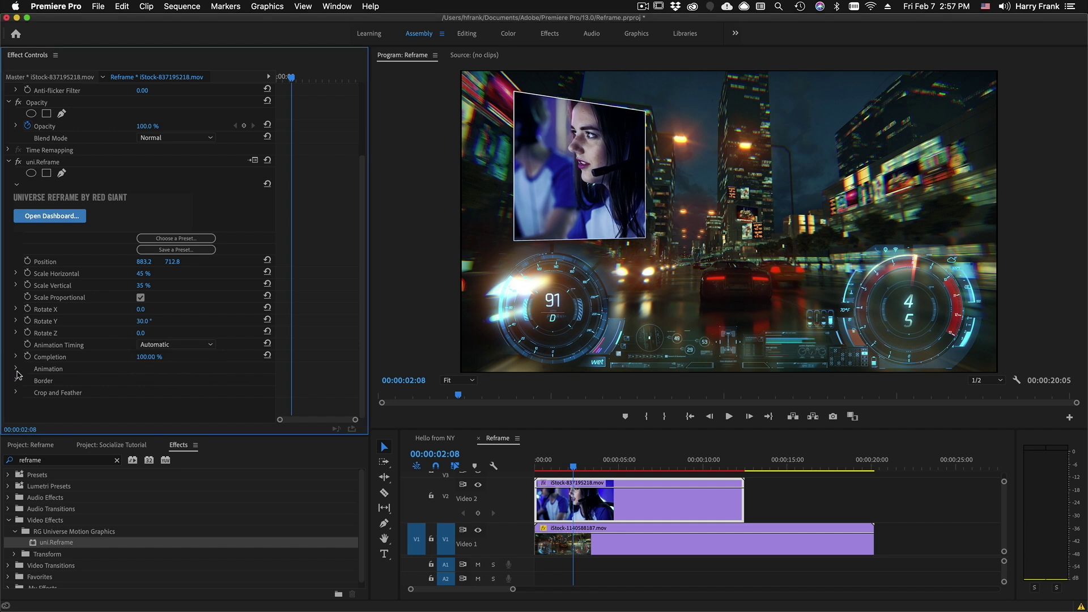
{"action": "left_click", "coordinate": [23, 369]}
{"action": "scroll", "coordinate": [90, 289], "scroll_direction": "down", "scroll_amount": 2}
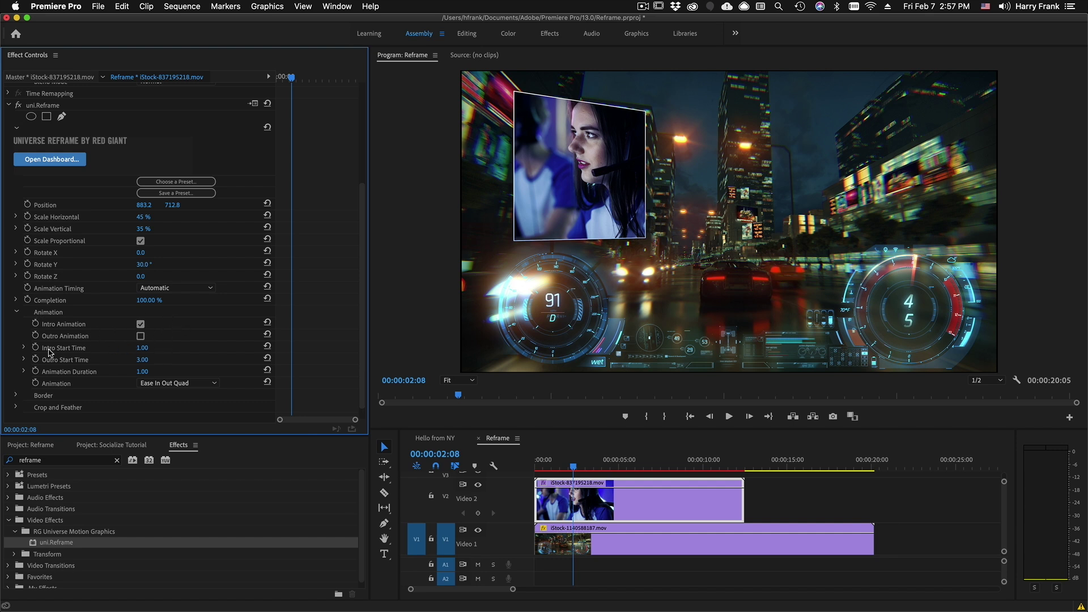
{"action": "left_click", "coordinate": [152, 345]}
{"action": "type", "text": "4"}
{"action": "key", "text": "Return"}
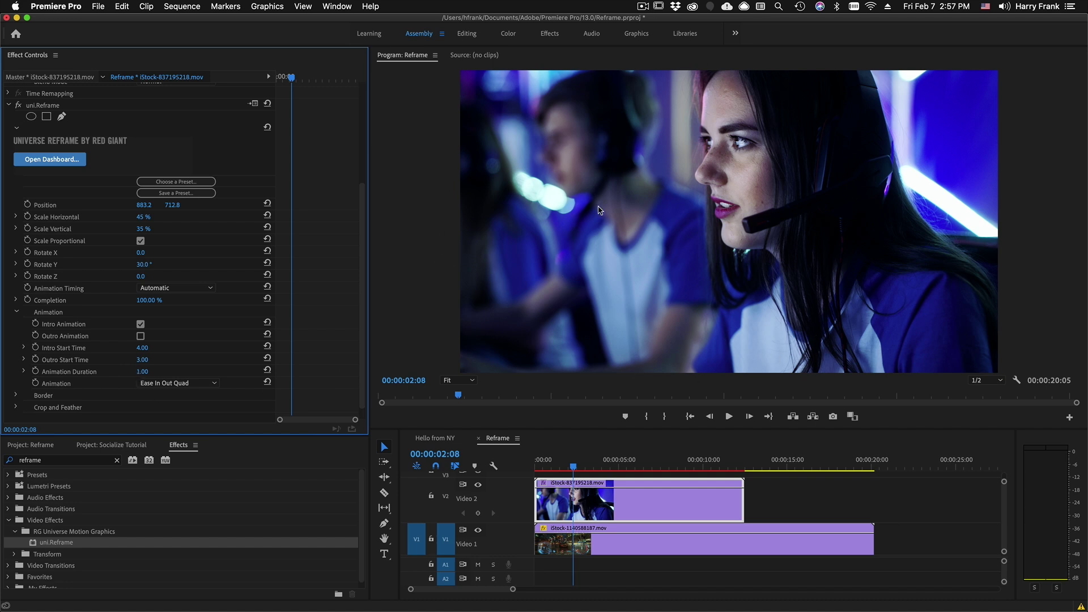
- Play the sequence from the beginning to review the automatic intro animation
{"action": "left_click_drag", "start_coordinate": [558, 466], "coordinate": [521, 460]}
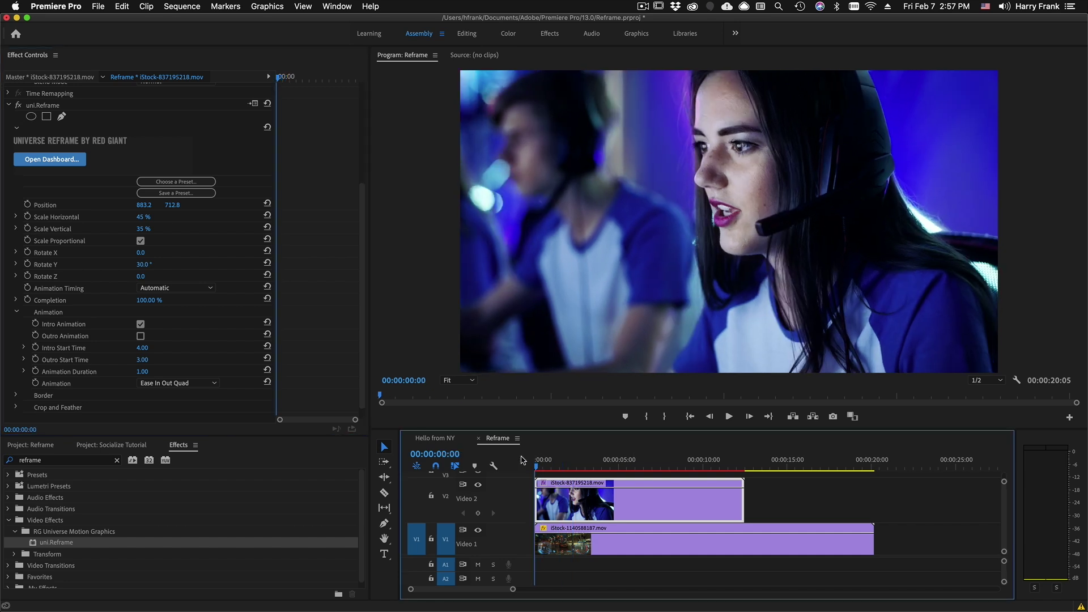
{"action": "key", "text": "space"}
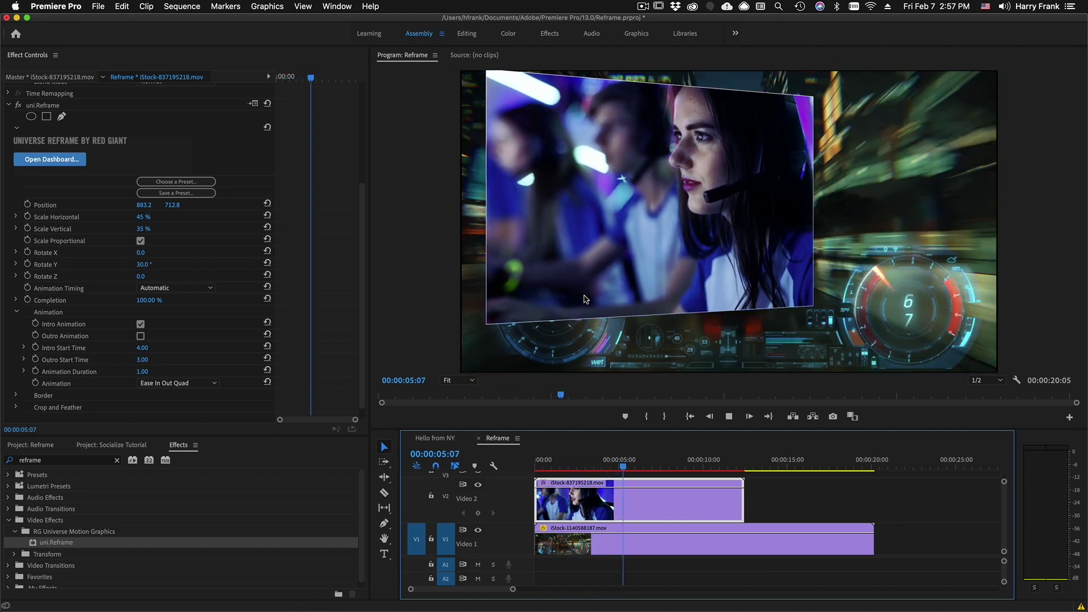
{"action": "key", "text": "space"}
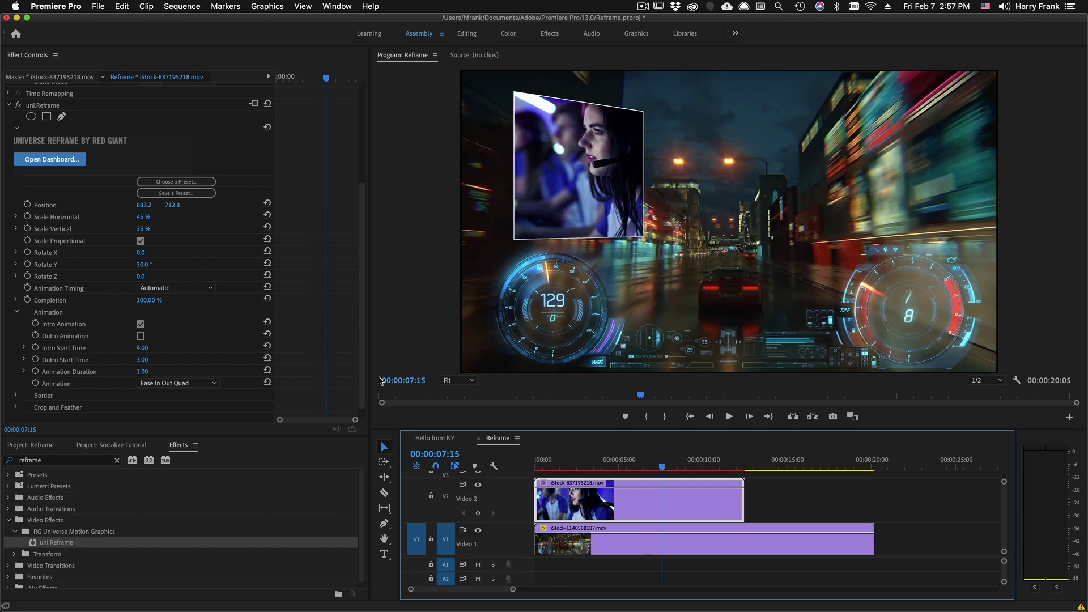
{"action": "key", "text": "space"}
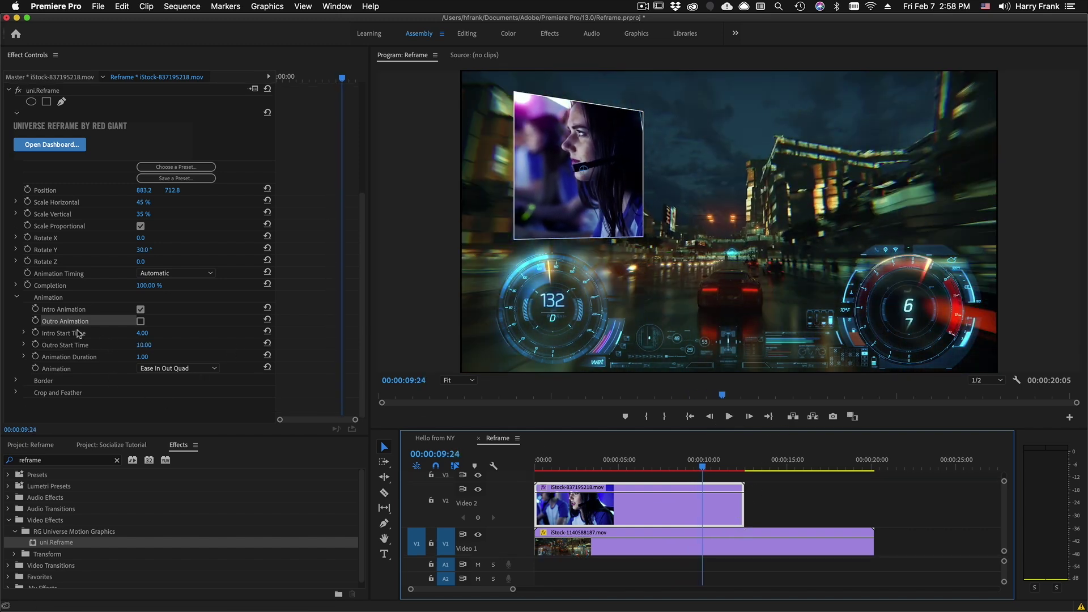
- Turn on Outro Animation and scrub the timeline to about 00:00:07:02
{"action": "left_click", "coordinate": [142, 322]}
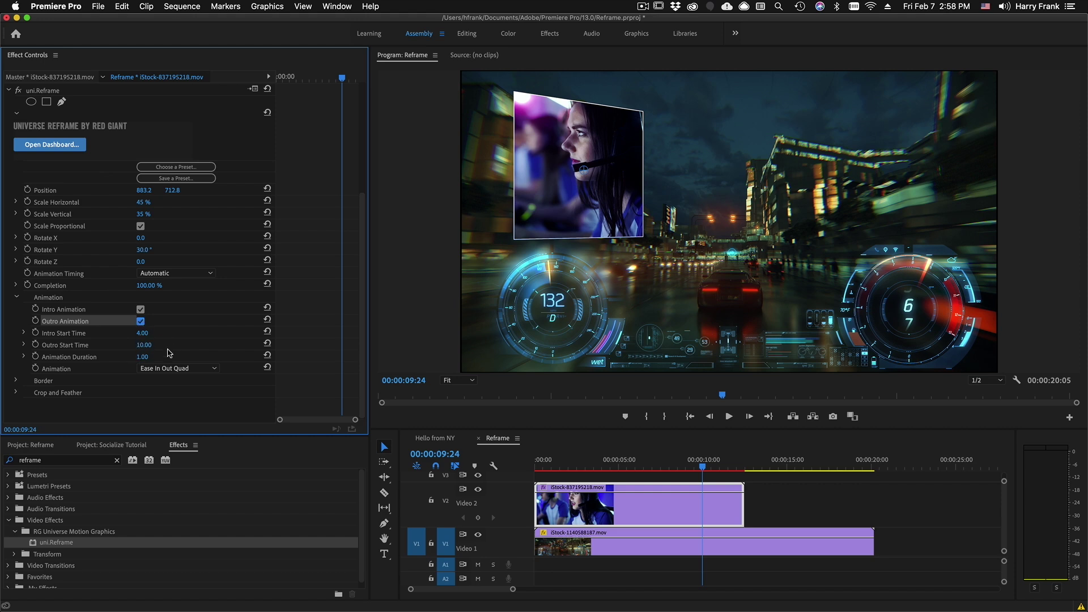
{"action": "left_click_drag", "start_coordinate": [563, 466], "coordinate": [653, 513]}
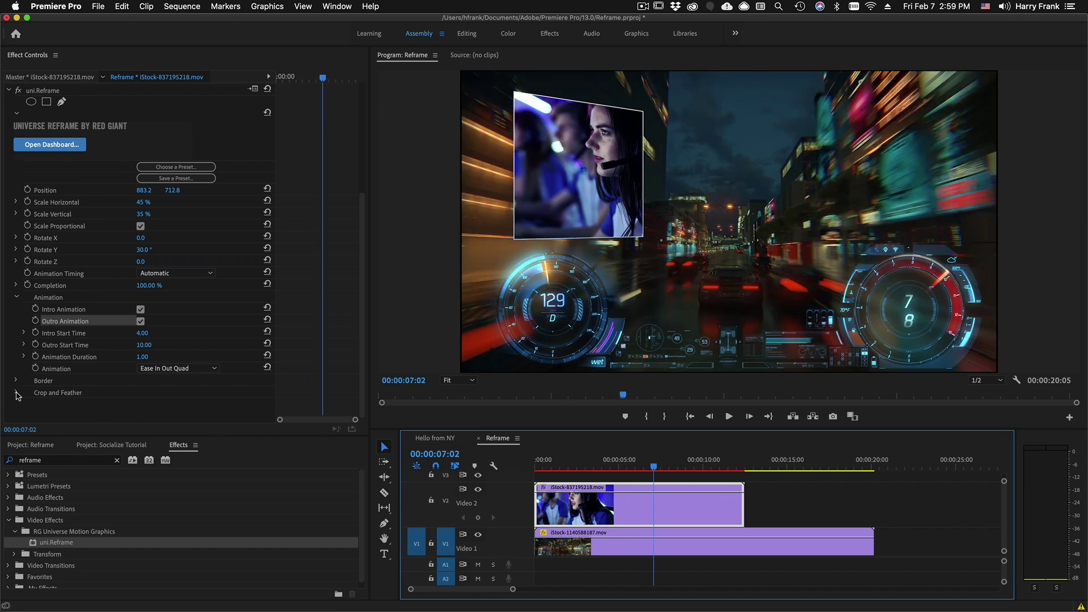
- Try narrowing the reframed picture by setting Crop X to 44.00, and preview it in the sequence
{"action": "left_click", "coordinate": [16, 392]}
{"action": "scroll", "coordinate": [184, 400], "scroll_direction": "down", "scroll_amount": 2}
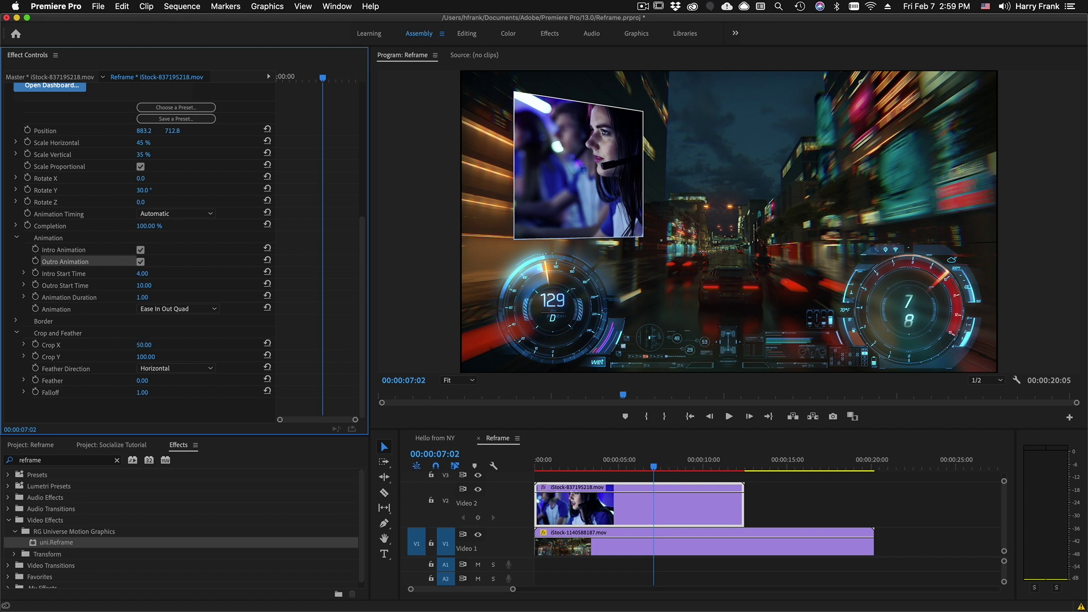
{"action": "mouse_move", "coordinate": [144, 345]}
{"action": "left_mouse_down"}
{"action": "mouse_move", "coordinate": [168, 345]}
{"action": "mouse_move", "coordinate": [126, 345]}
{"action": "mouse_move", "coordinate": [155, 345]}
{"action": "mouse_move", "coordinate": [140, 345]}
{"action": "left_mouse_up"}
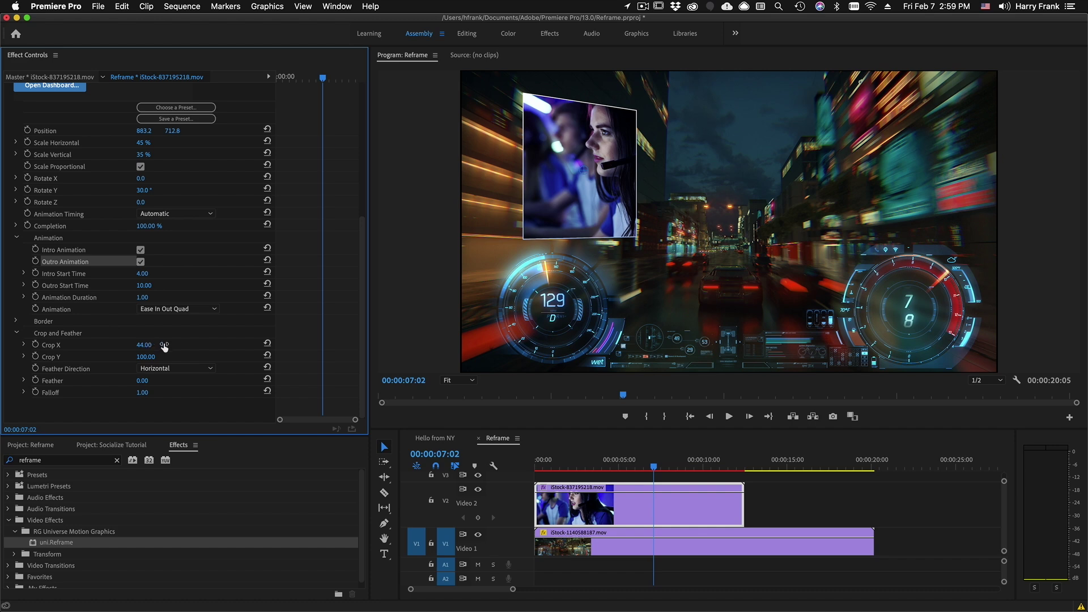
{"action": "left_click_drag", "start_coordinate": [540, 463], "coordinate": [650, 503]}
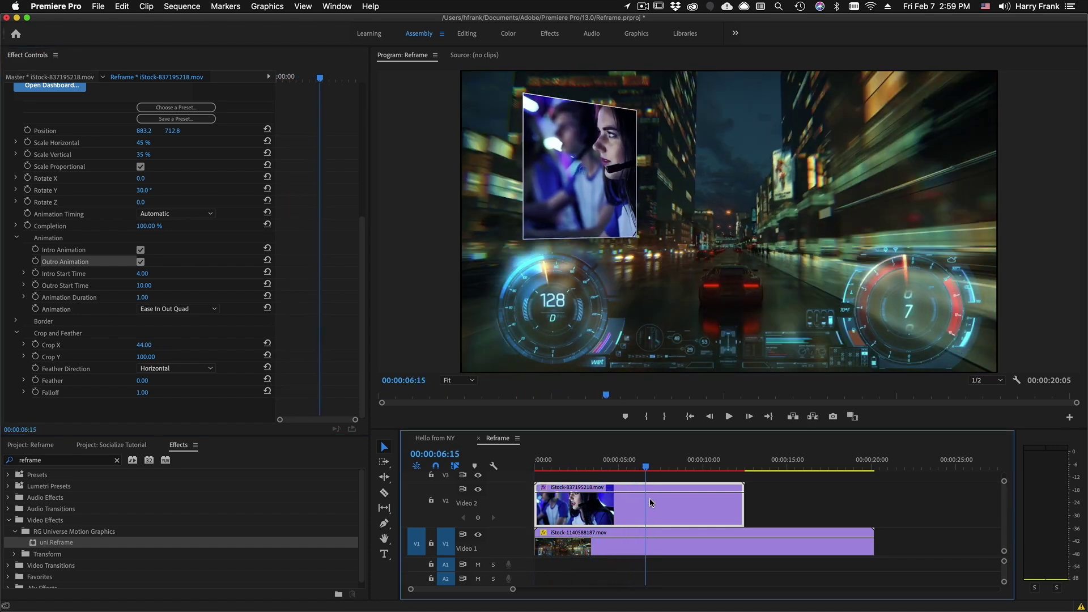
{"action": "key", "text": "space"}
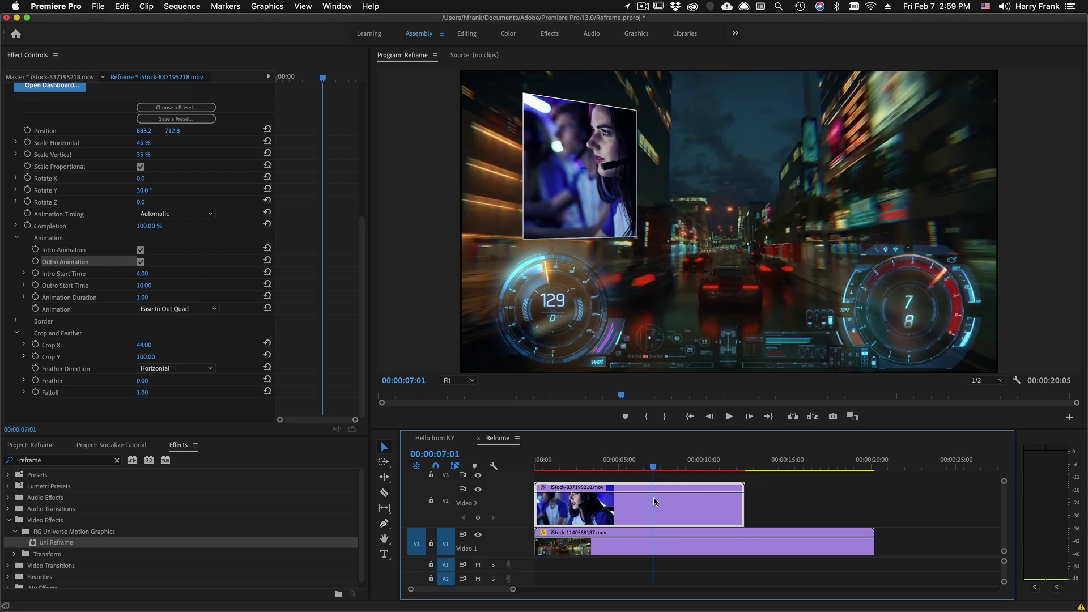
- Test Feather at -50.00, change the Feather Direction to Vertical, and set Feather to 41.00
{"action": "left_click", "coordinate": [143, 380]}
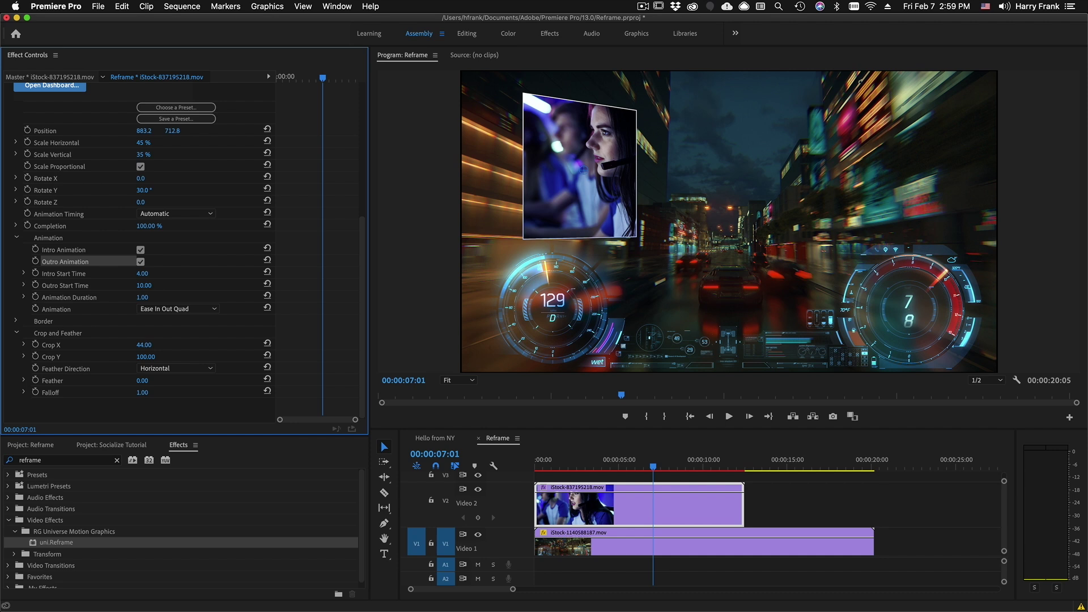
{"action": "left_click_drag", "start_coordinate": [142, 380], "coordinate": [112, 380]}
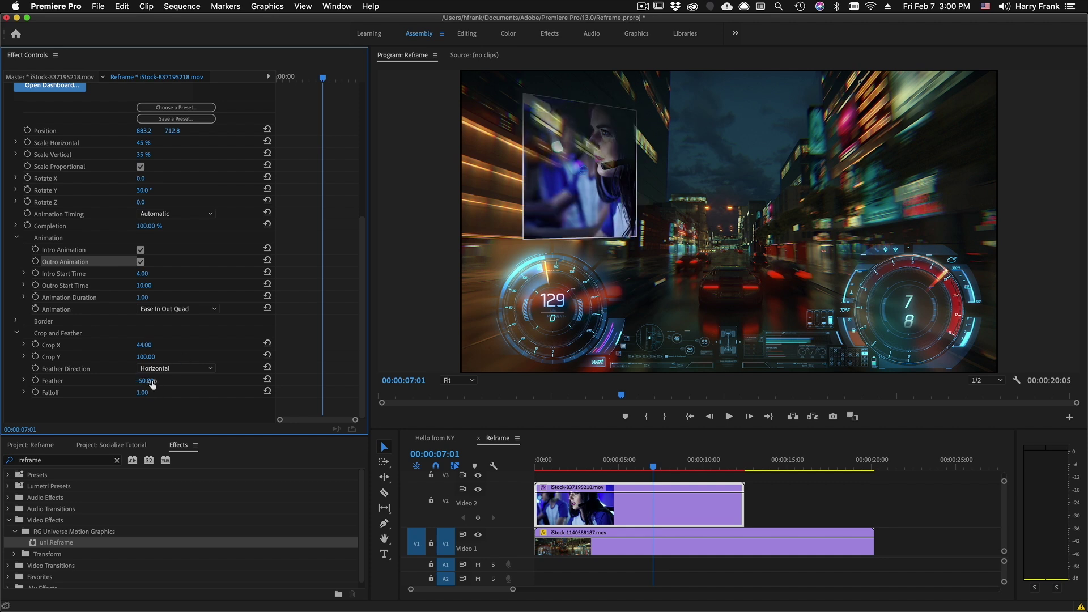
{"action": "left_click", "coordinate": [156, 368]}
{"action": "left_click", "coordinate": [163, 393]}
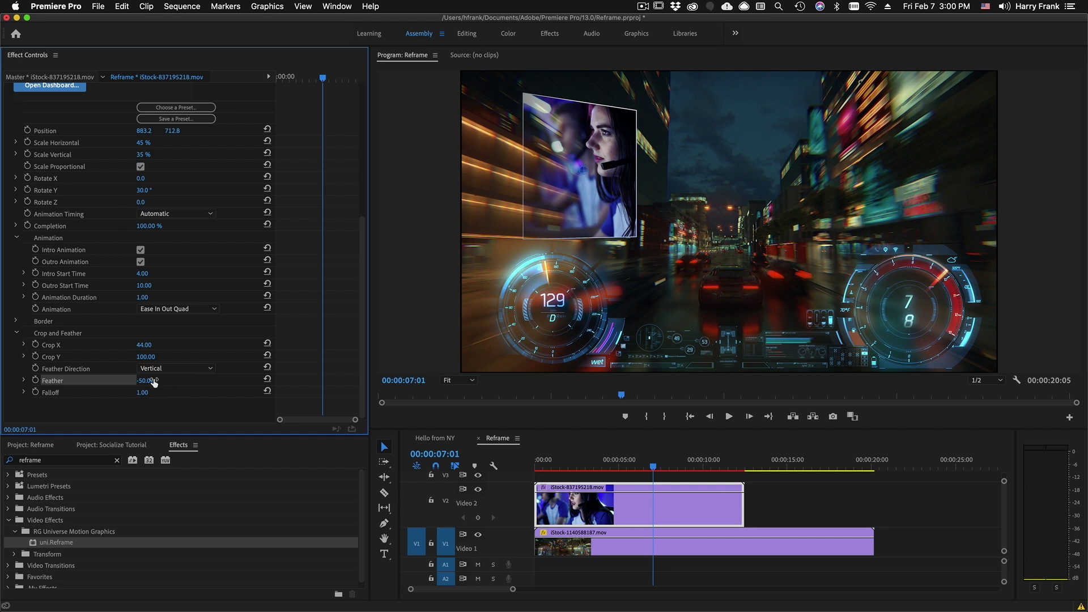
{"action": "left_click_drag", "start_coordinate": [152, 381], "coordinate": [203, 380]}
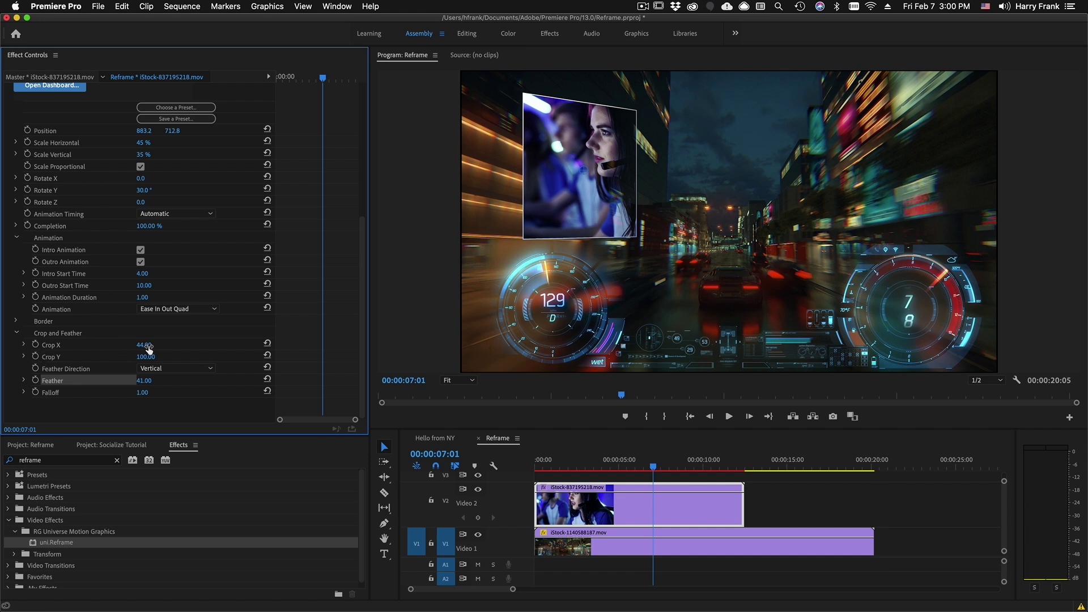
- Set Crop X to 50.00 and reset Feather to its default
{"action": "left_click", "coordinate": [151, 342]}
{"action": "type", "text": "50"}
{"action": "key", "text": "Tab"}
{"action": "key", "text": "Tab"}
{"action": "left_click", "coordinate": [266, 378]}
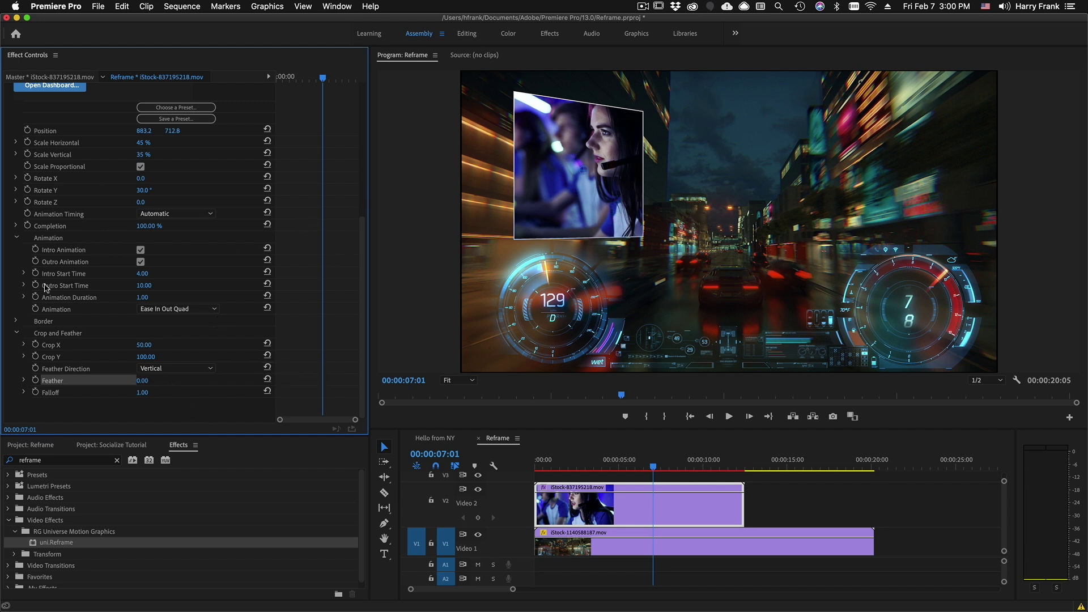
- Set the reframed picture's Border Width to 80 and its Border Color 2 to dark blue 0B4195
{"action": "left_click", "coordinate": [45, 321]}
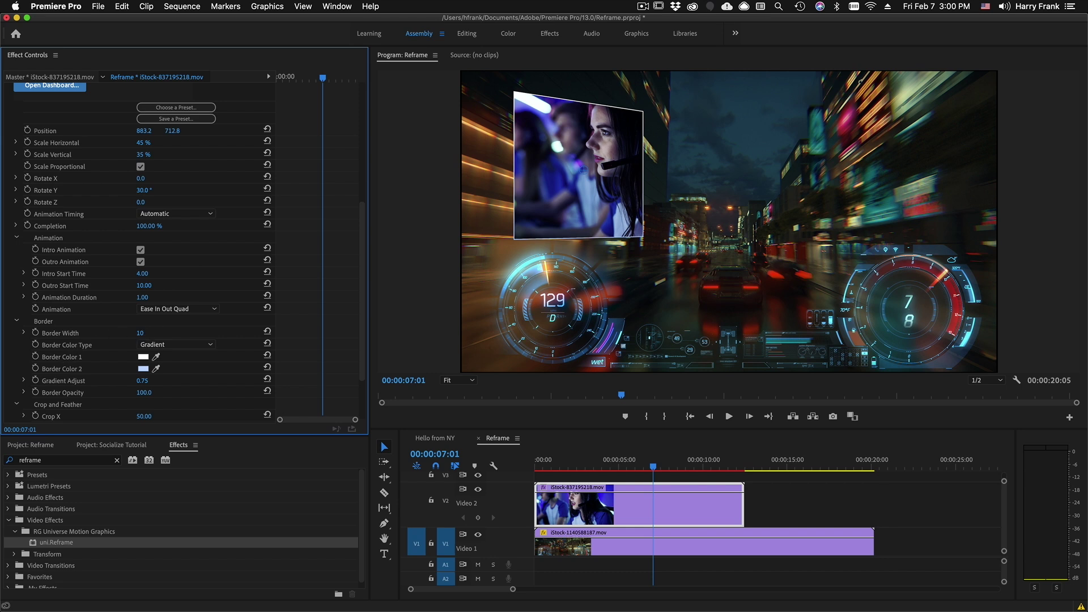
{"action": "left_click_drag", "start_coordinate": [140, 333], "coordinate": [463, 179]}
{"action": "left_click", "coordinate": [143, 369]}
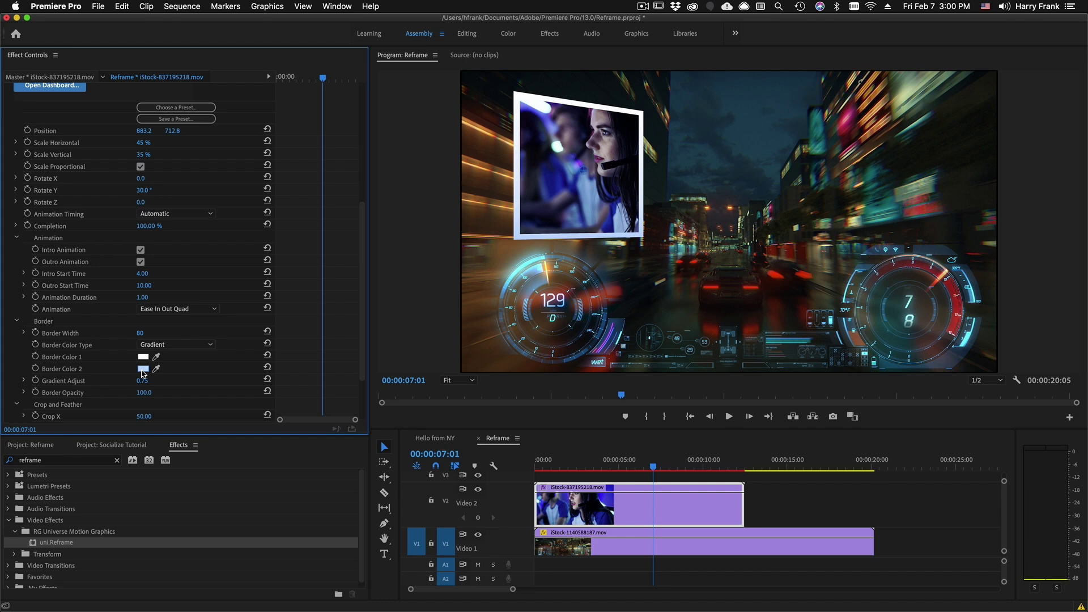
{"action": "left_click", "coordinate": [600, 350]}
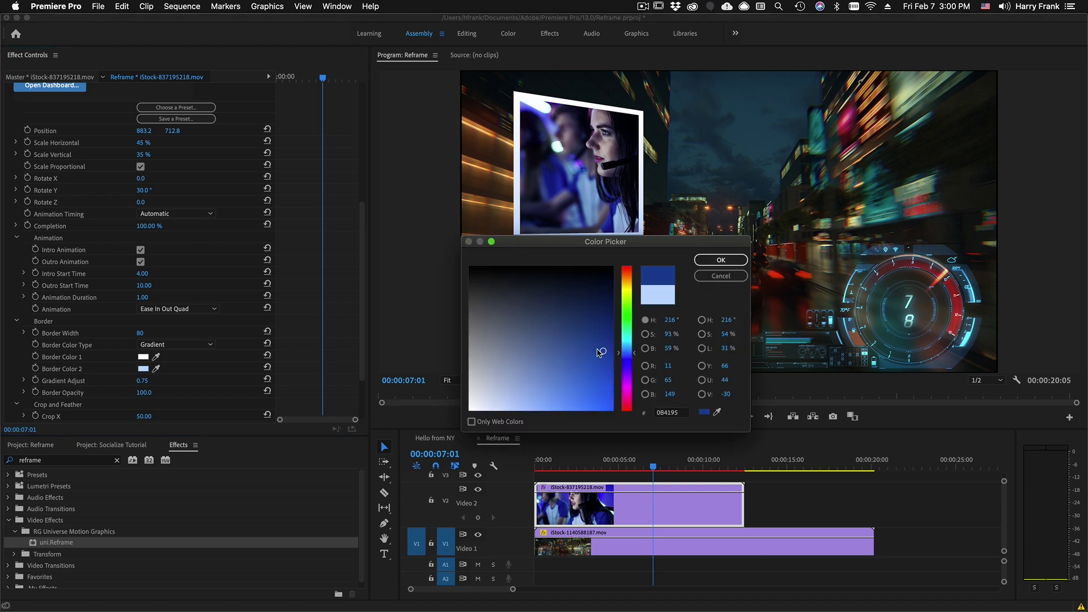
{"action": "key", "text": "Return"}
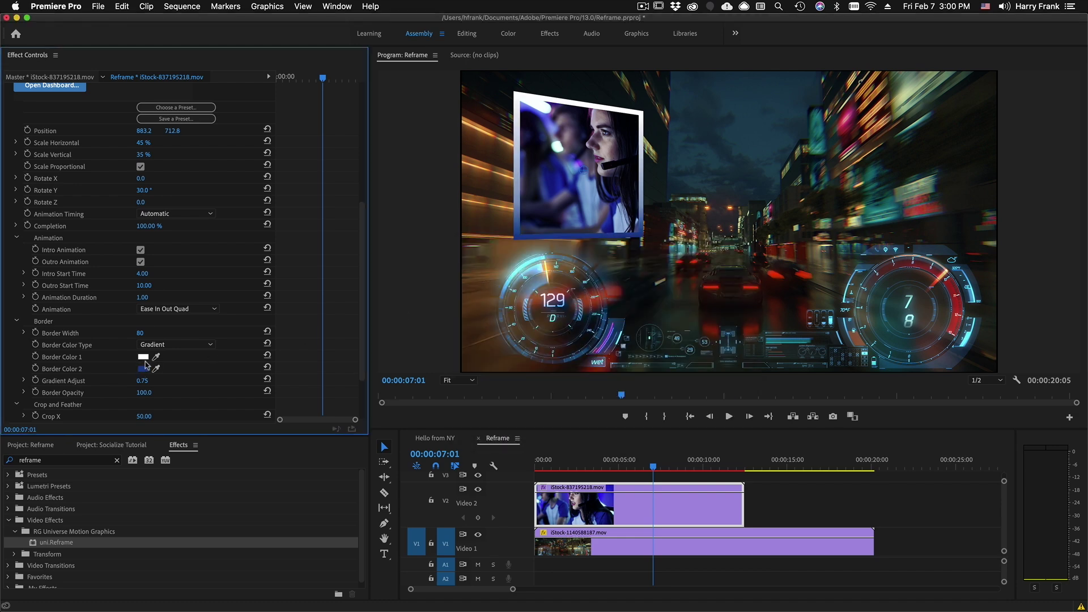
- Try the Solid border color type, return to Gradient, and check the reframed picture with the Video 1 track temporarily hidden
{"action": "left_click", "coordinate": [194, 340]}
{"action": "left_click", "coordinate": [181, 343]}
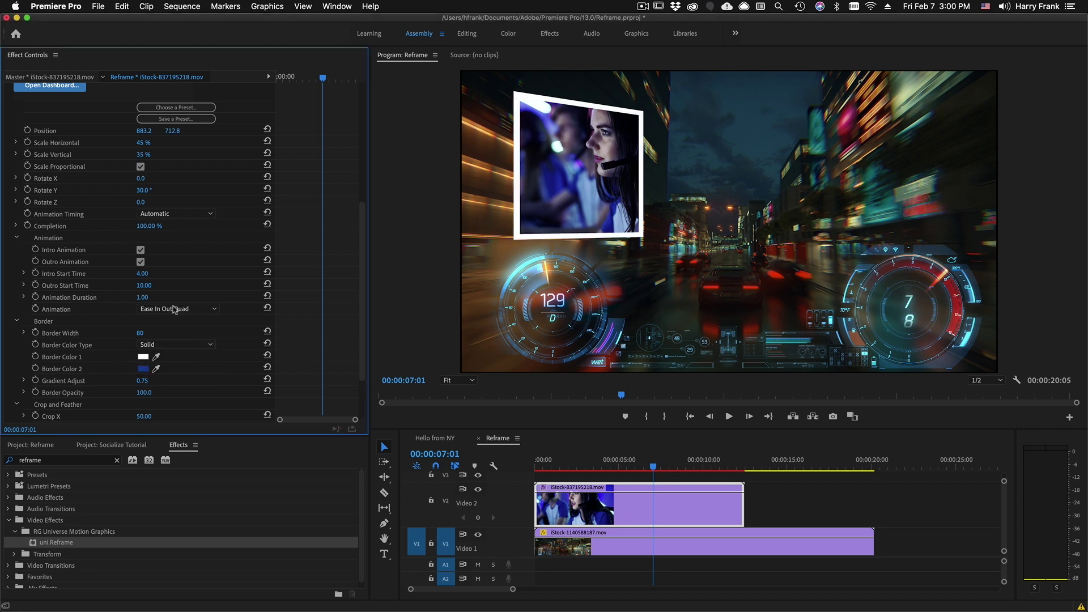
{"action": "left_click", "coordinate": [166, 345]}
{"action": "left_click", "coordinate": [170, 356]}
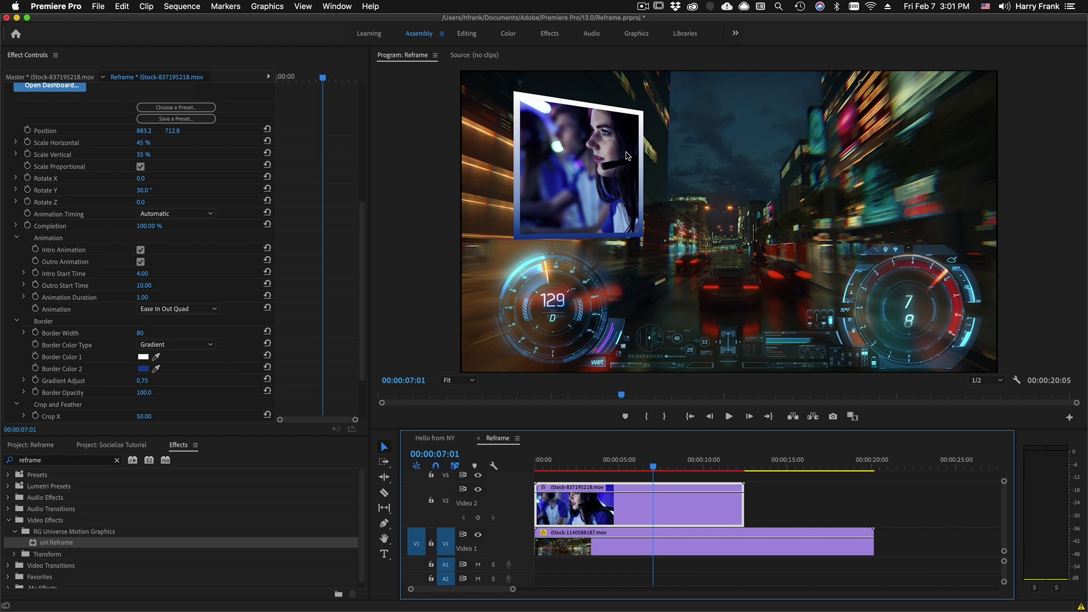
{"action": "left_click", "coordinate": [477, 535]}
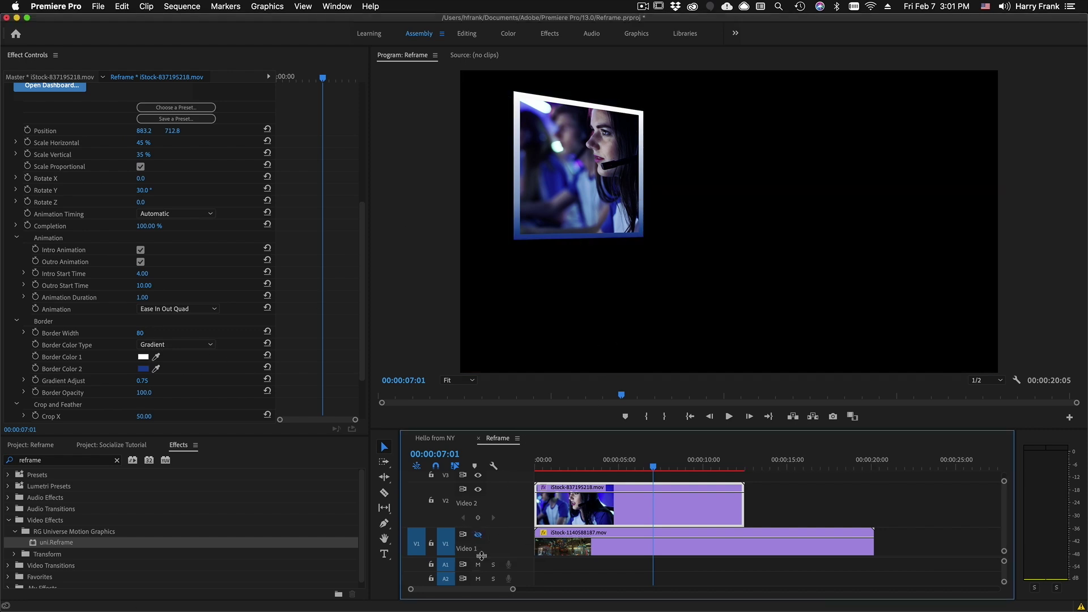
{"action": "left_click", "coordinate": [477, 535]}
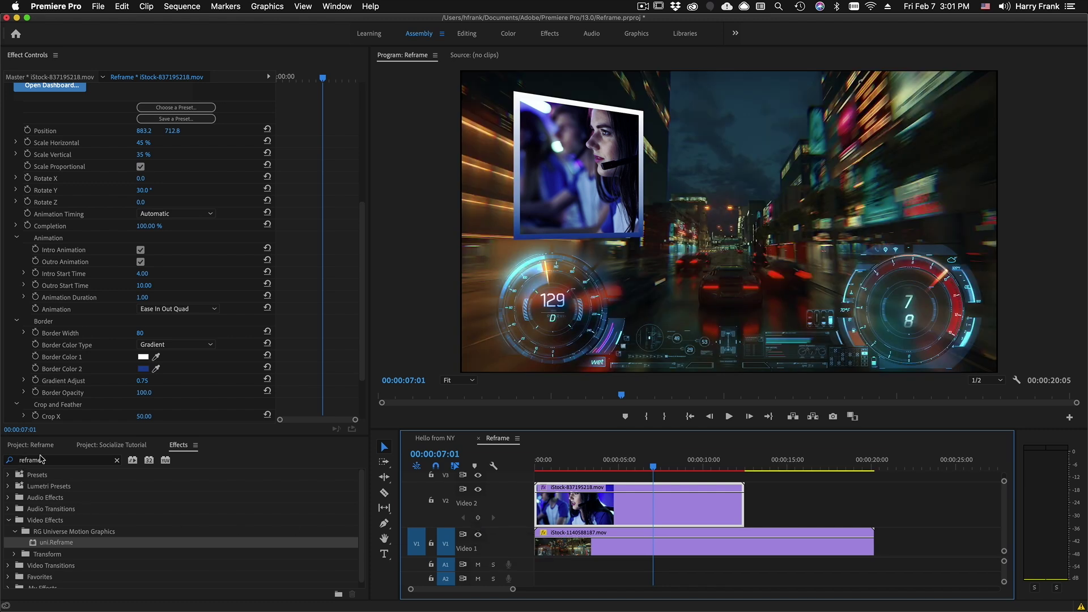
- Find the Drop Shadow effect, apply it to the reframed clip on Video 2, and play the sequence to about 00:00:06:11
{"action": "left_click", "coordinate": [62, 461]}
{"action": "type", "text": "drop"}
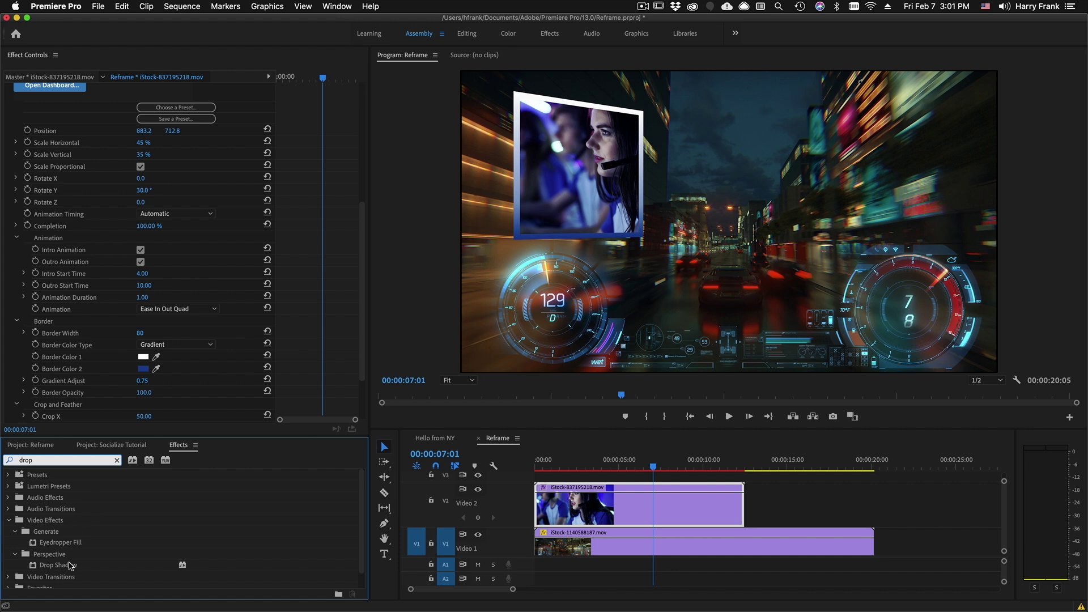
{"action": "left_click_drag", "start_coordinate": [70, 565], "coordinate": [652, 432]}
{"action": "left_click", "coordinate": [560, 464]}
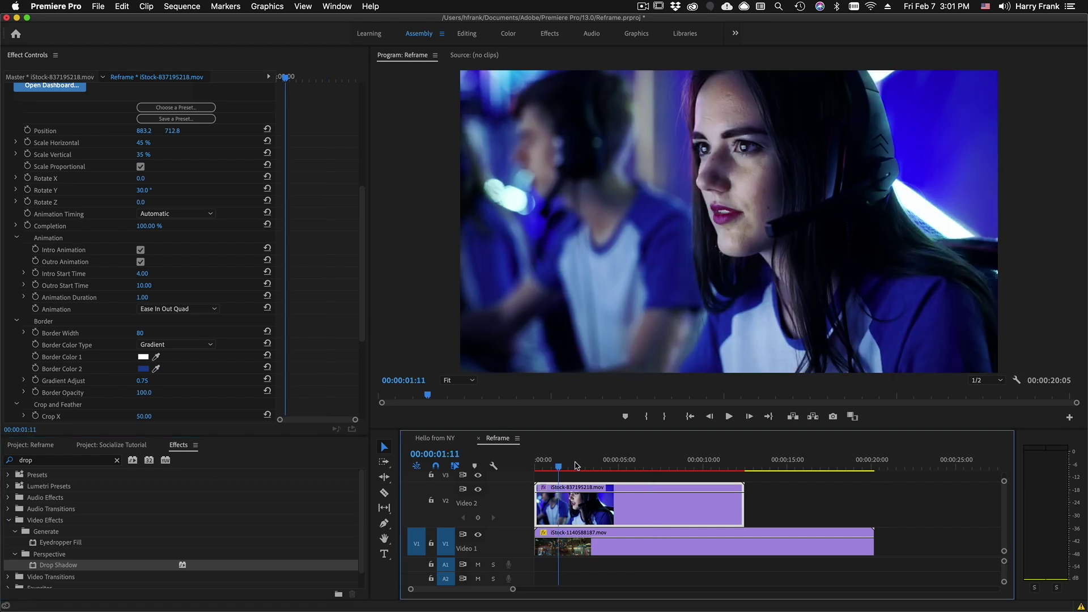
{"action": "key", "text": "space"}
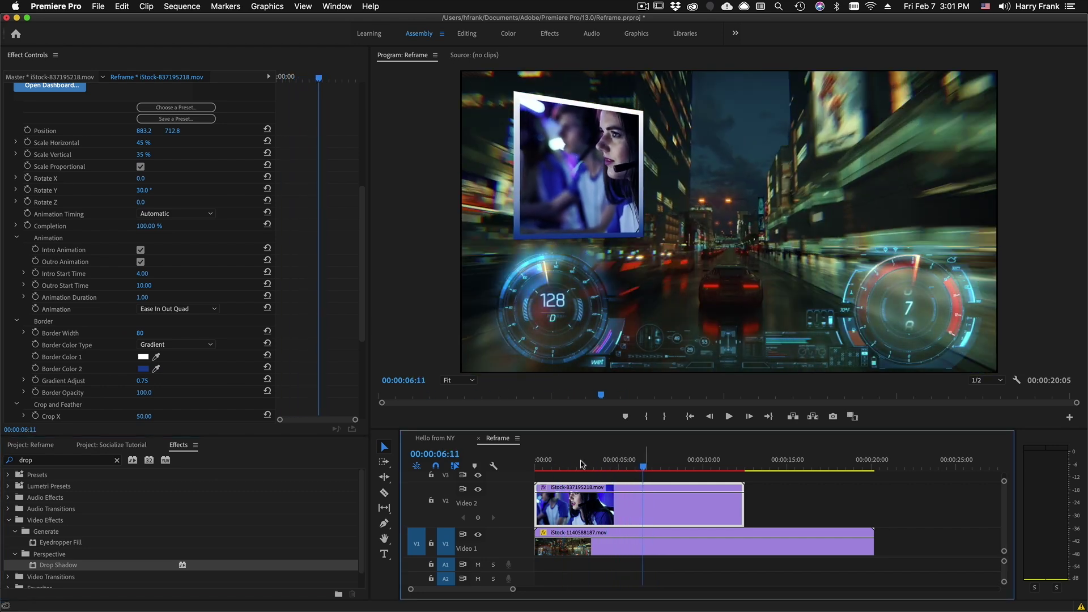
- Set the drop shadow's Opacity to 100 %, Distance to 67.0 and Softness to 136.0, and preview the intro animation in the sequence
{"action": "scroll", "coordinate": [152, 330], "scroll_direction": "down", "scroll_amount": 5}
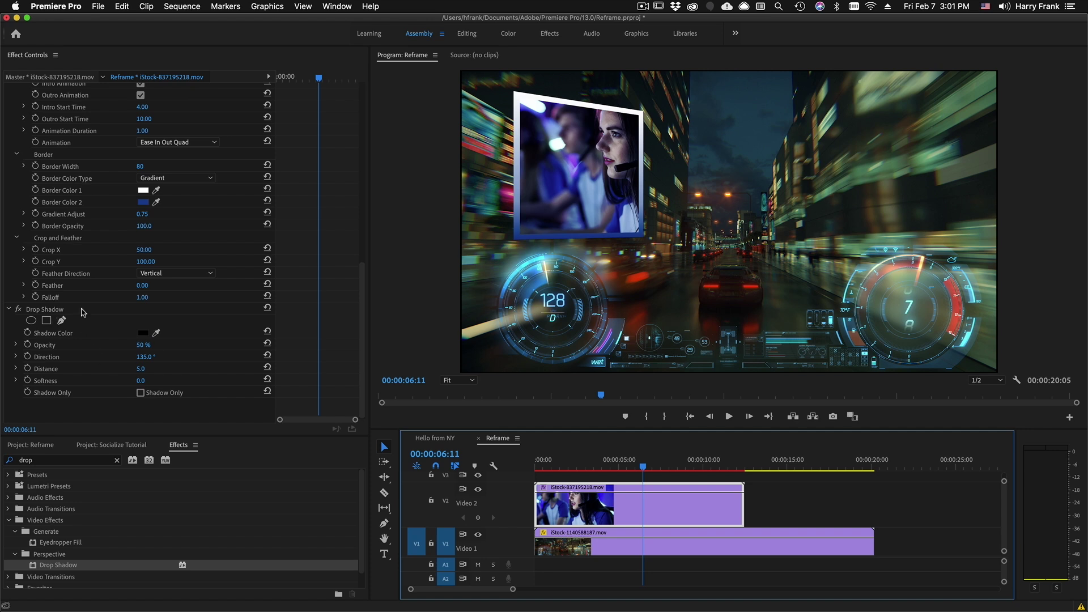
{"action": "left_click", "coordinate": [145, 371]}
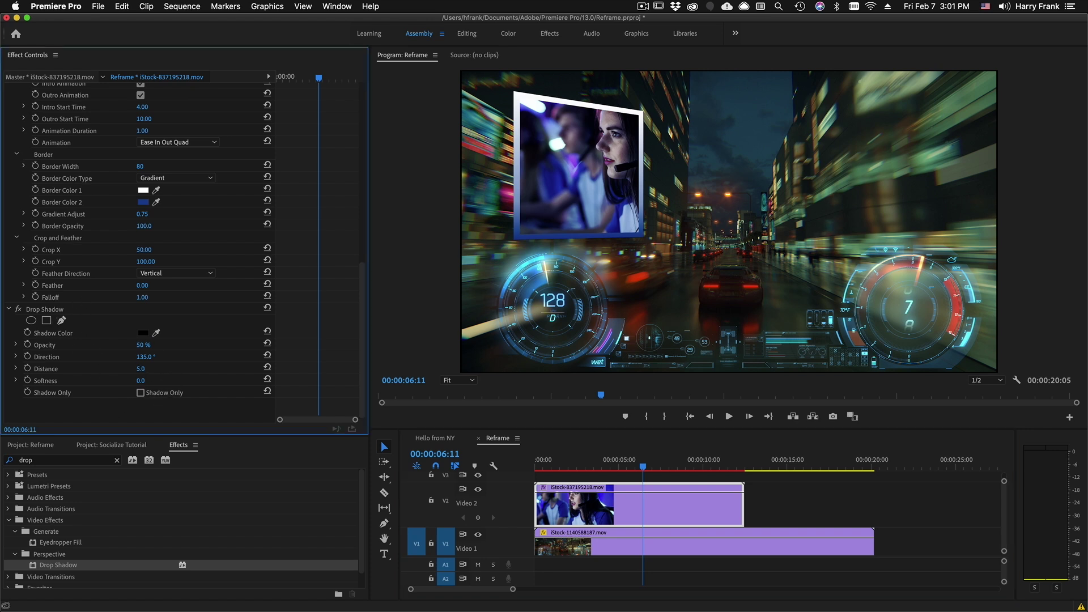
{"action": "mouse_move", "coordinate": [145, 369]}
{"action": "left_mouse_down"}
{"action": "mouse_move", "coordinate": [159, 369]}
{"action": "mouse_move", "coordinate": [161, 347]}
{"action": "mouse_move", "coordinate": [143, 351]}
{"action": "mouse_move", "coordinate": [146, 381]}
{"action": "left_mouse_up"}
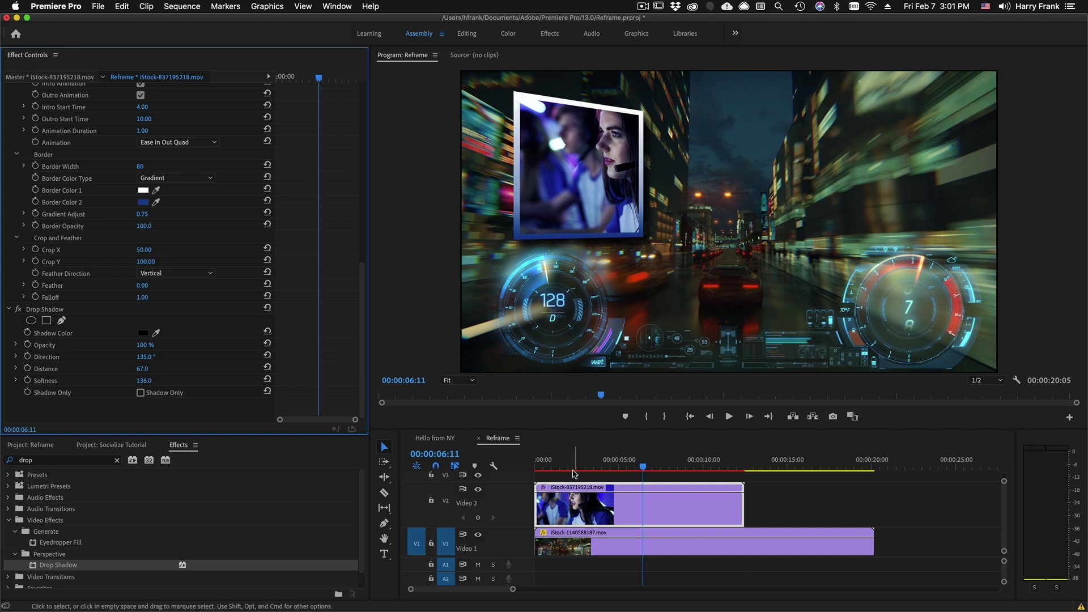
{"action": "left_click", "coordinate": [603, 468]}
{"action": "key", "text": "space"}
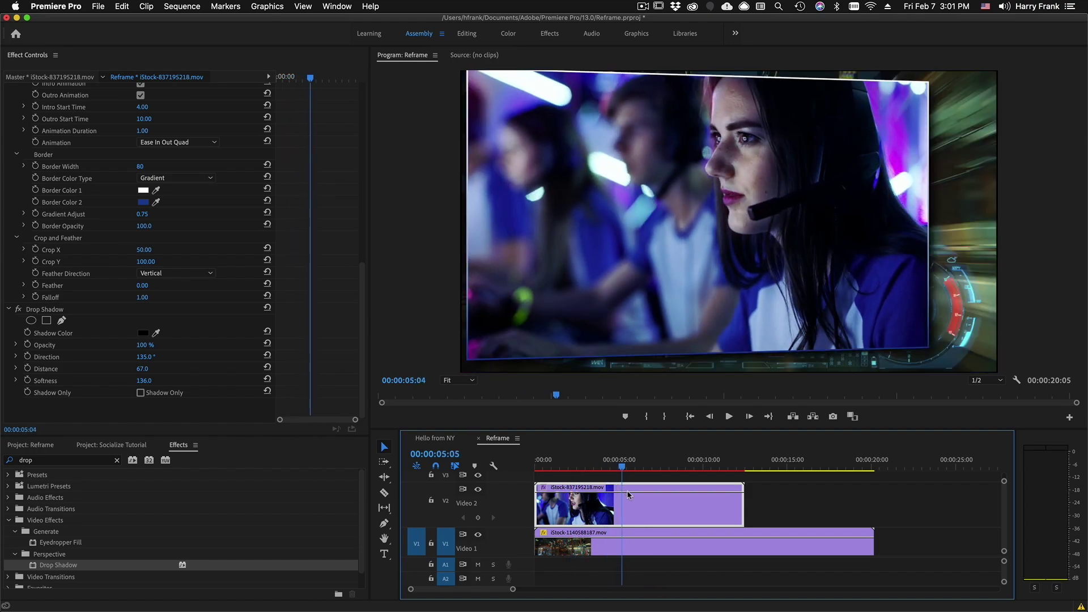
{"action": "mouse_move", "coordinate": [630, 497]}
{"action": "left_mouse_down"}
{"action": "mouse_move", "coordinate": [619, 488]}
{"action": "mouse_move", "coordinate": [641, 503]}
{"action": "mouse_move", "coordinate": [624, 493]}
{"action": "left_mouse_up"}
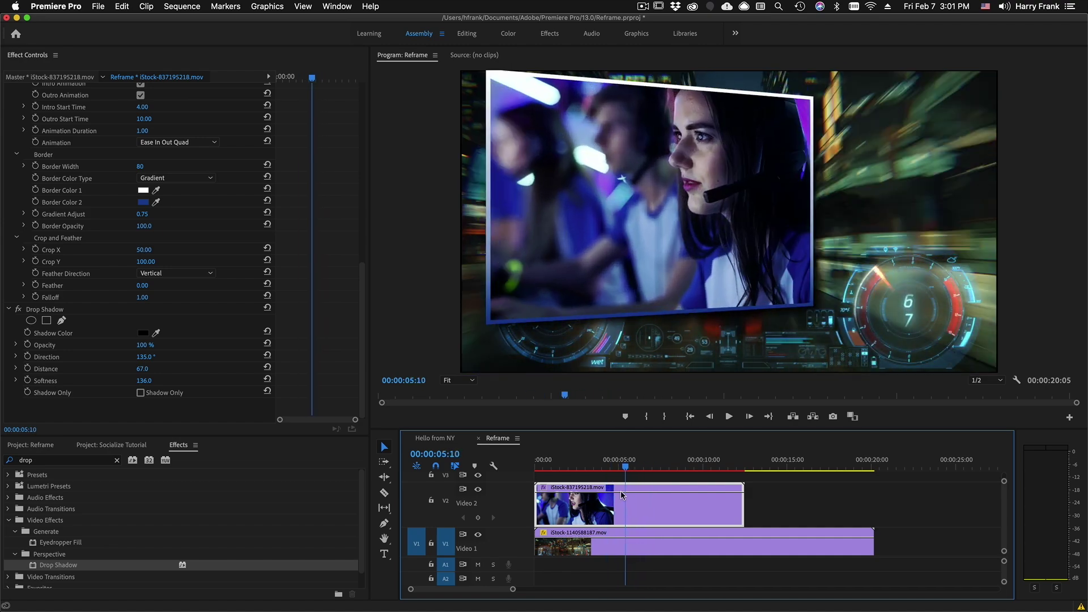
- Open the Reframe presets, try Lower Right - Animated, and apply Upper Right - Animated to the clip
{"action": "scroll", "coordinate": [182, 238], "scroll_direction": "up", "scroll_amount": 10}
{"action": "left_click", "coordinate": [181, 238]}
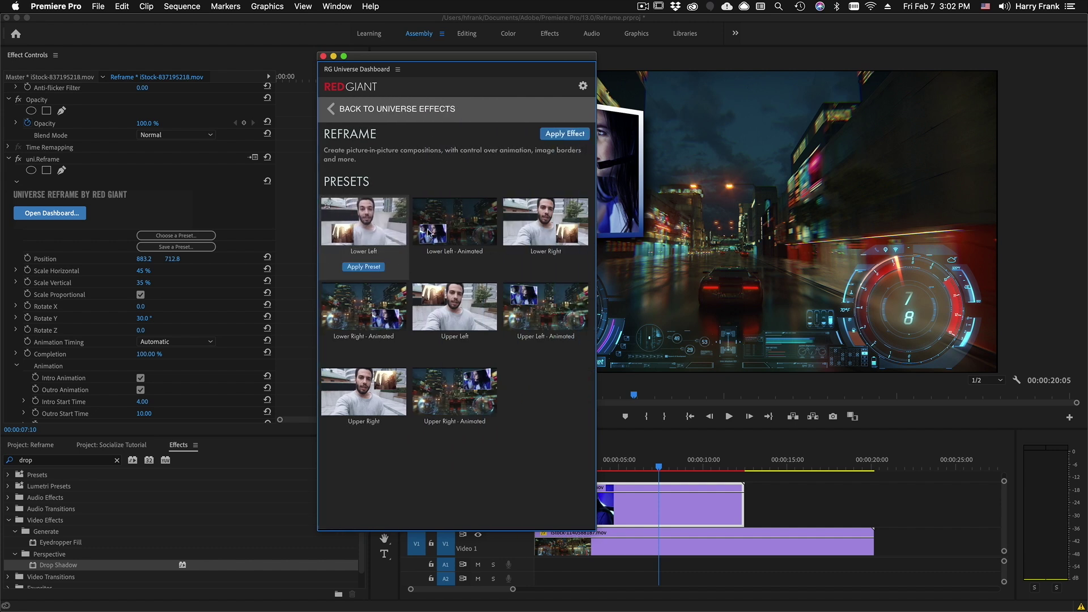
{"action": "mouse_move", "coordinate": [583, 294]}
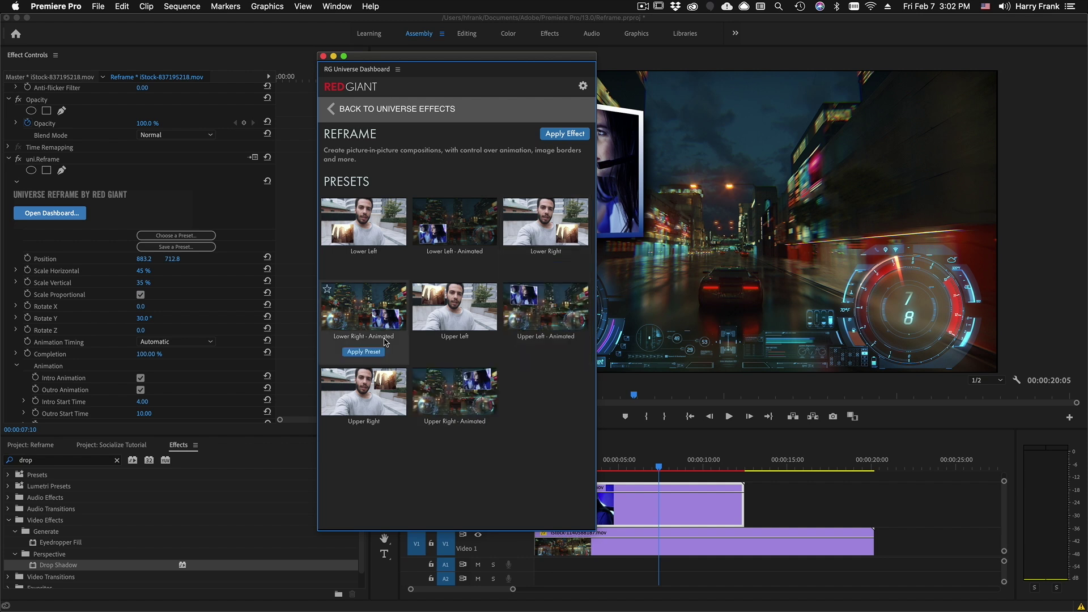
{"action": "left_click", "coordinate": [364, 352]}
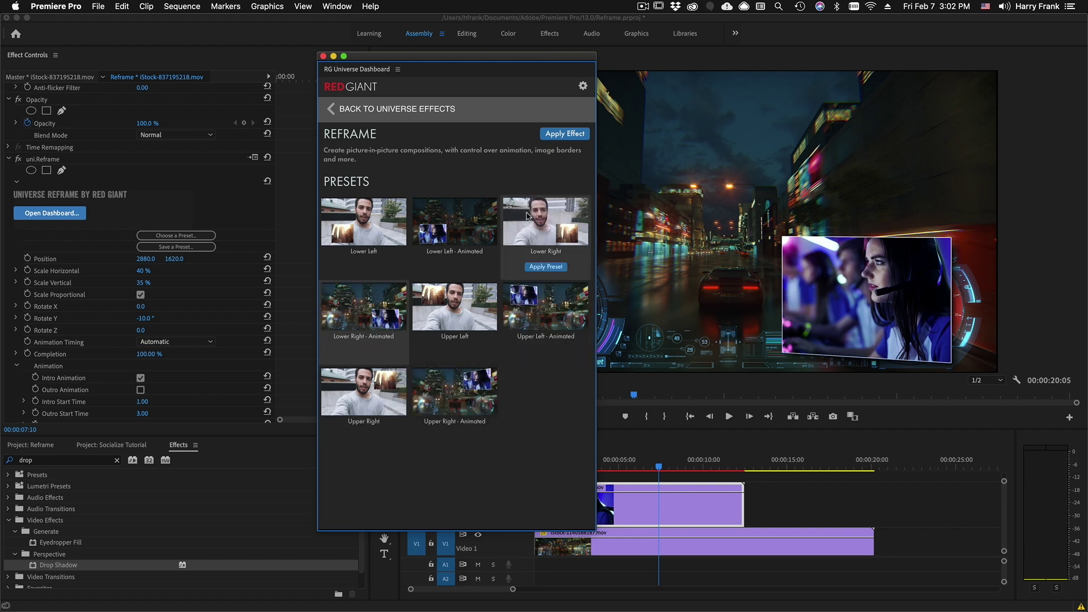
{"action": "left_click", "coordinate": [454, 436]}
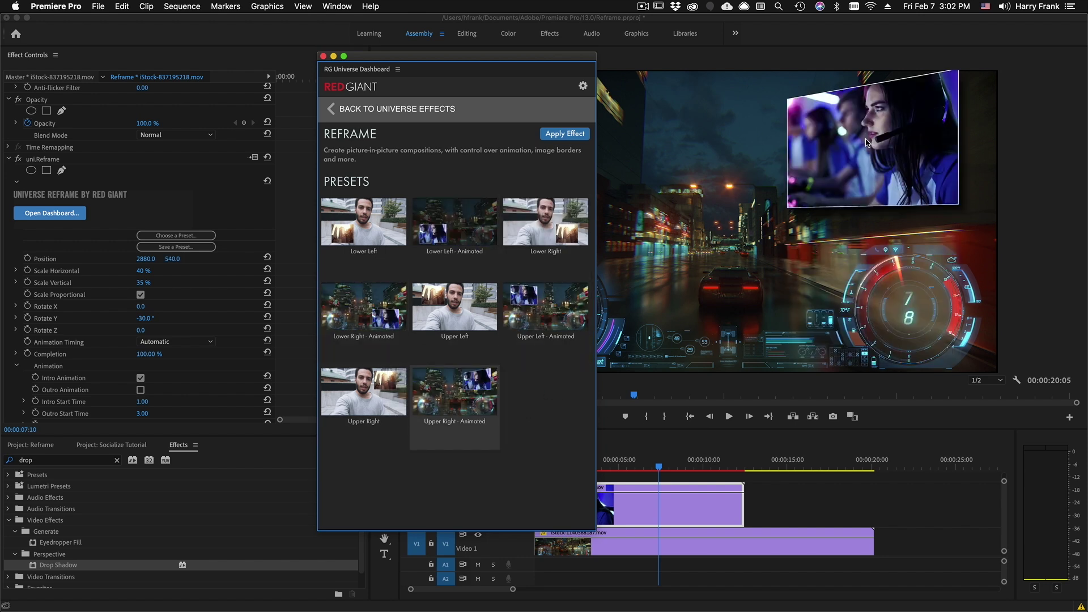
- Preview the preset's animation, stop at 00:00:06:06, and move the preset dashboard clear of the program view
{"action": "left_click_drag", "start_coordinate": [638, 469], "coordinate": [464, 477]}
{"action": "key", "text": "space"}
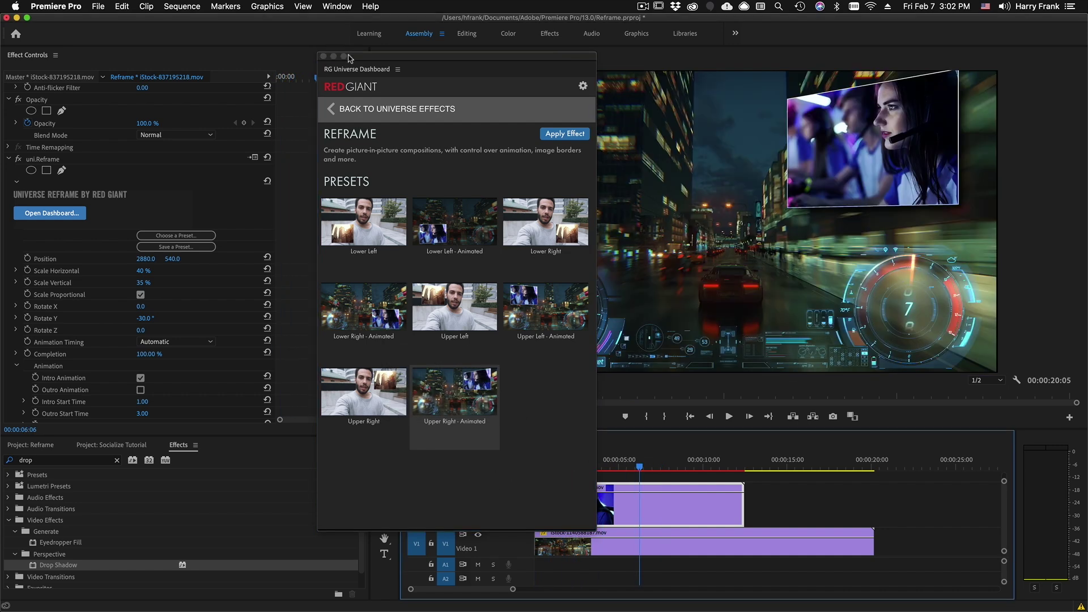
{"action": "left_click_drag", "start_coordinate": [364, 63], "coordinate": [1043, 63]}
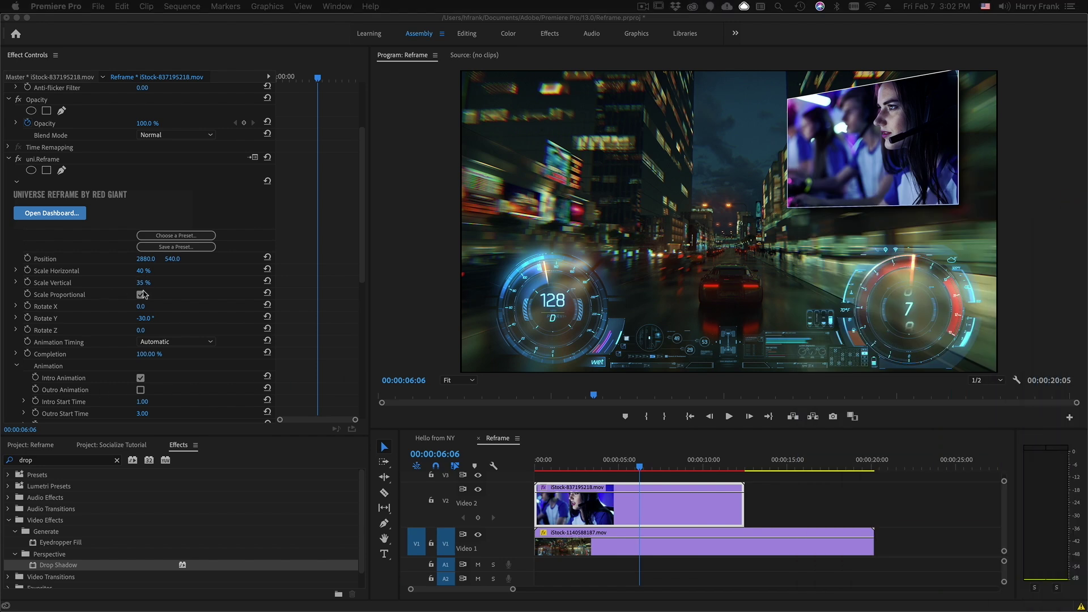
- Set the reframed picture's Position to 2525.0, 725.0 and its Scale Horizontal to 52 %
{"action": "left_click_drag", "start_coordinate": [147, 260], "coordinate": [222, 260]}
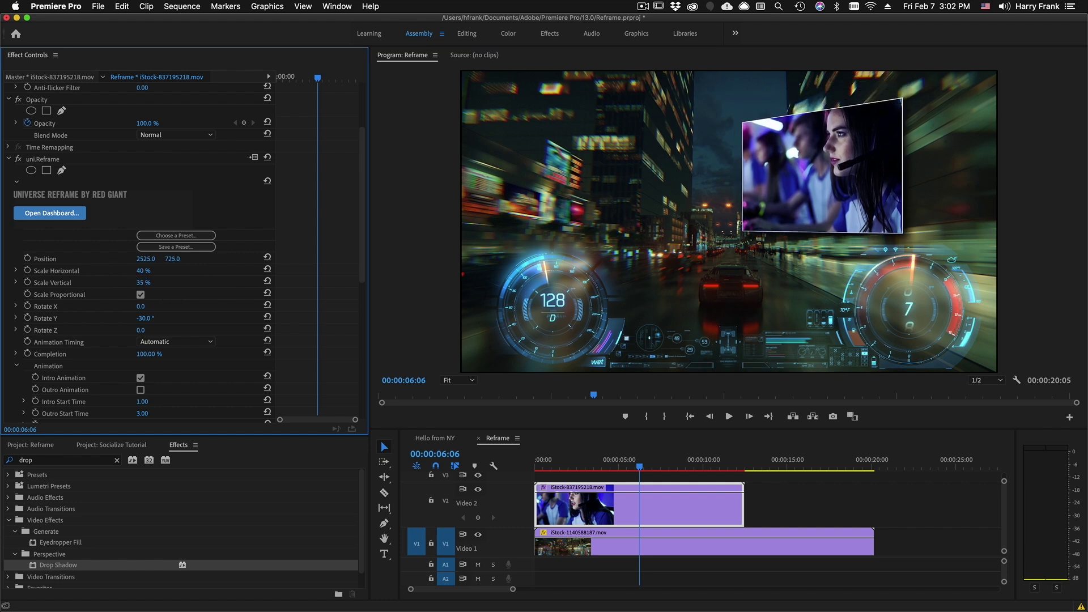
{"action": "left_click_drag", "start_coordinate": [141, 271], "coordinate": [151, 271]}
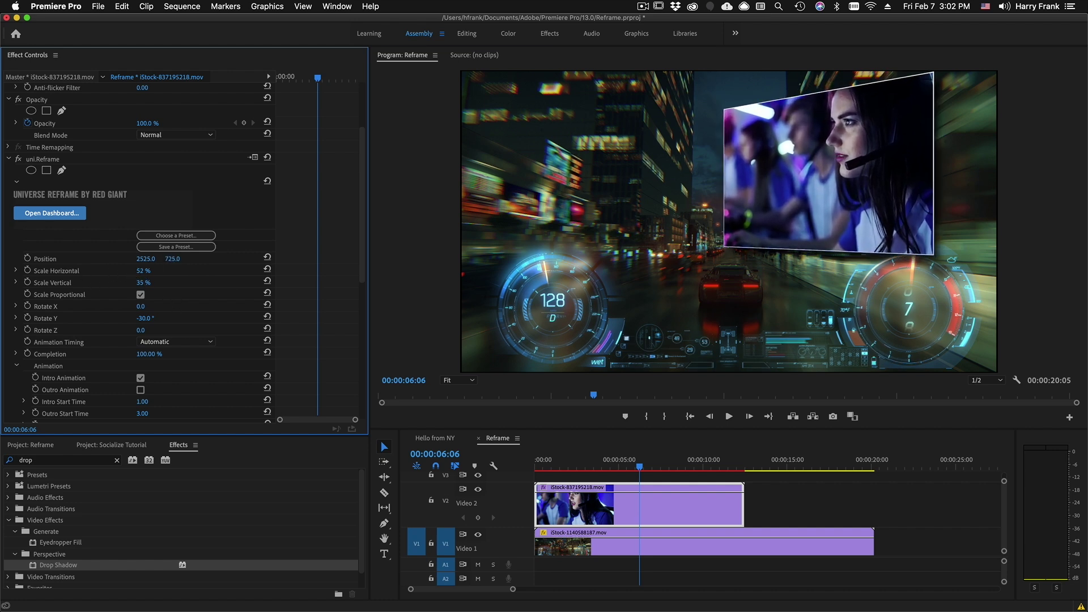
- Save the current Reframe settings as a preset named Reframe Setup 1
{"action": "left_click", "coordinate": [173, 247]}
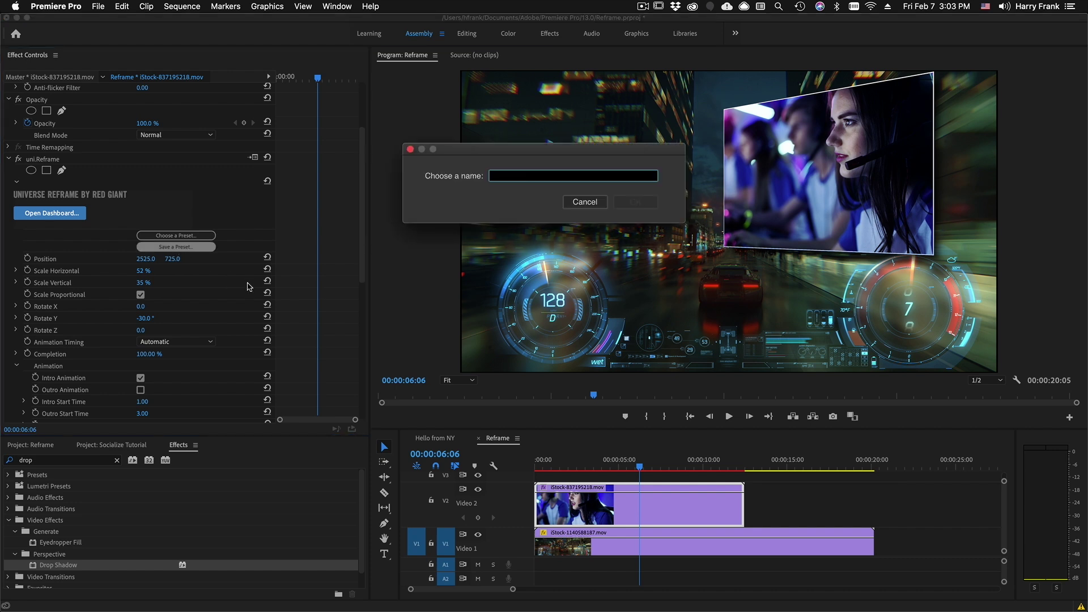
{"action": "type", "text": "Reframe Setup 1"}
{"action": "key", "text": "Return"}
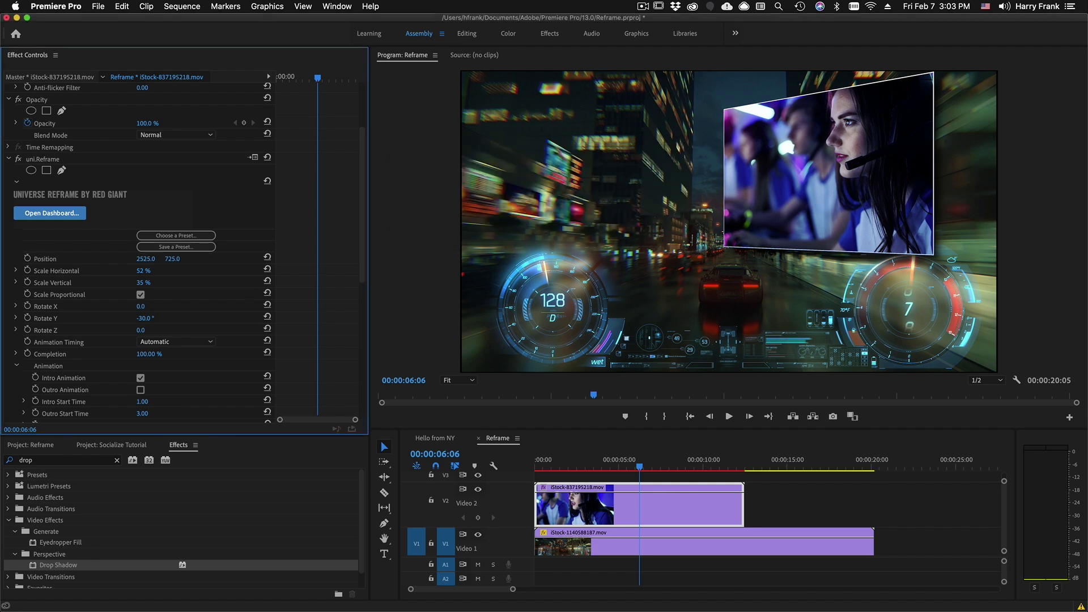